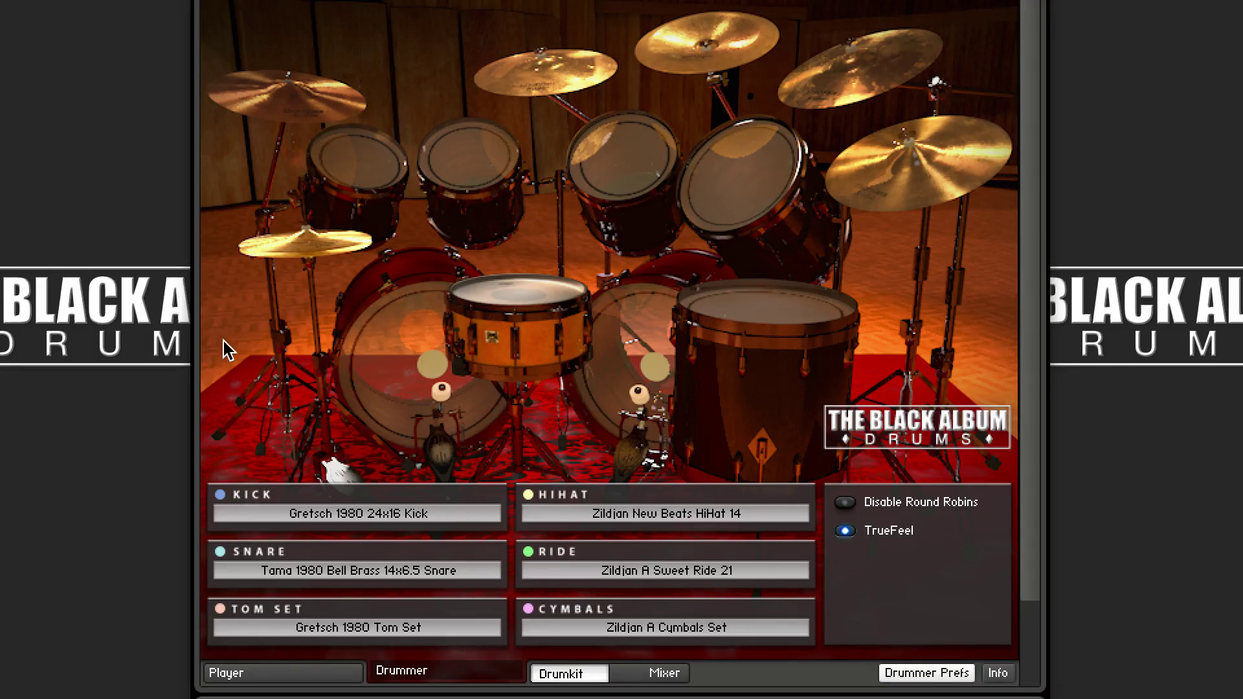
Close the drummer preferences, look over the mixer's channels, and return to the drumkit view.
left_click(897, 680)
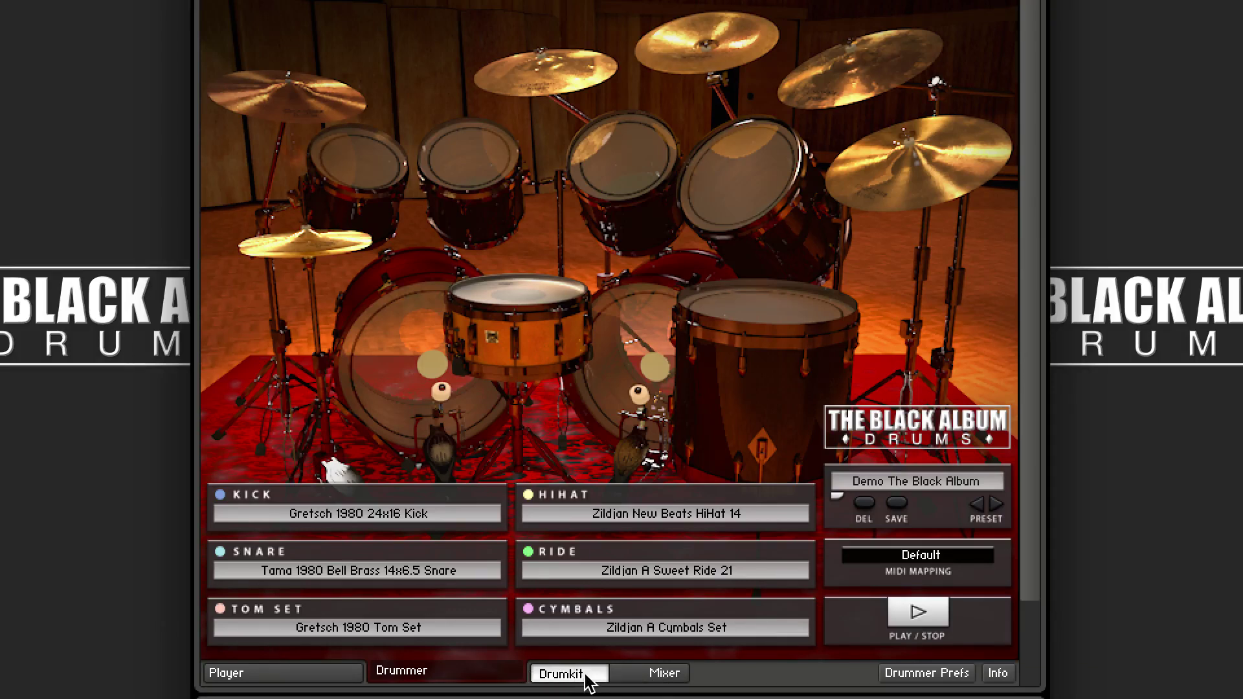
left_click(658, 674)
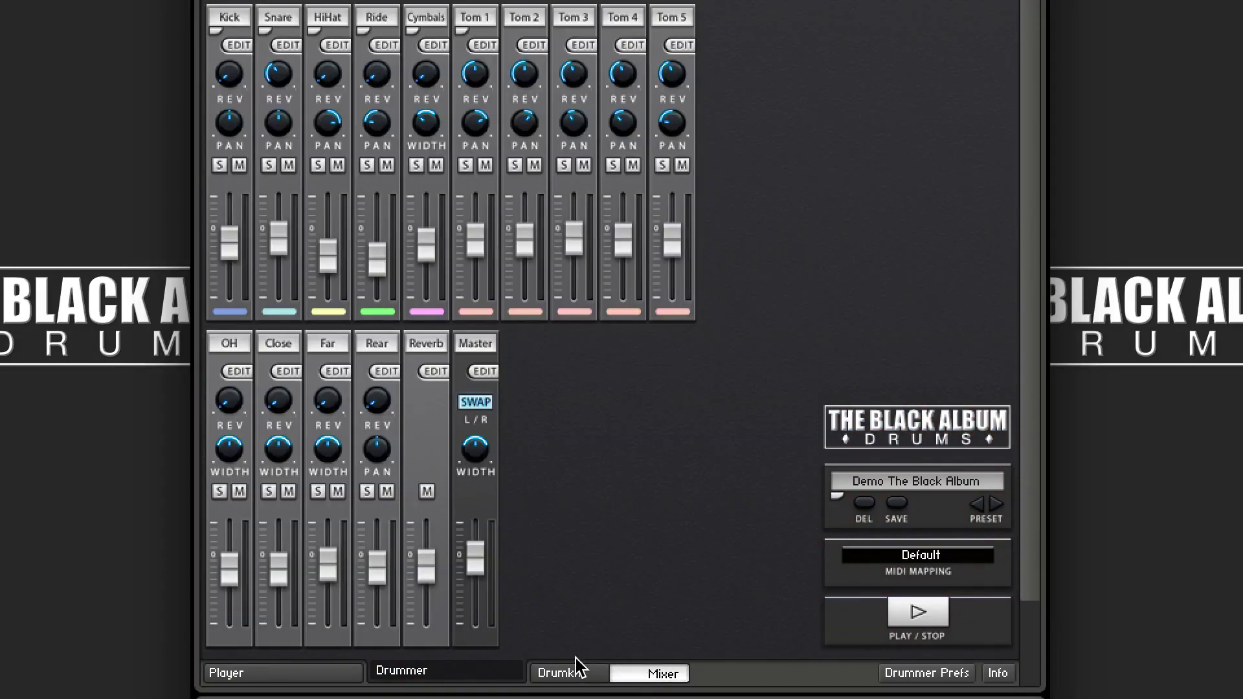
left_click(576, 676)
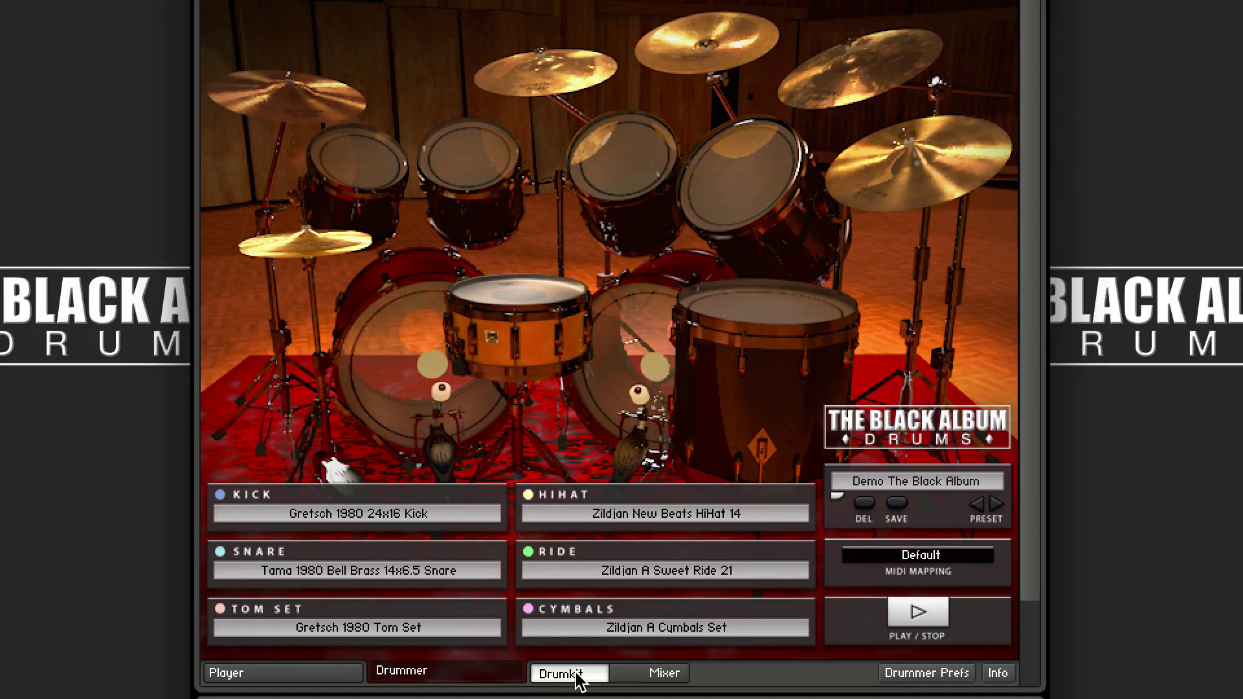
Try the Gretsch 1980 24x16 Kick (Swap Kicks) option and switch the kick back to Gretsch 1980 24x16 Kick.
left_click(328, 515)
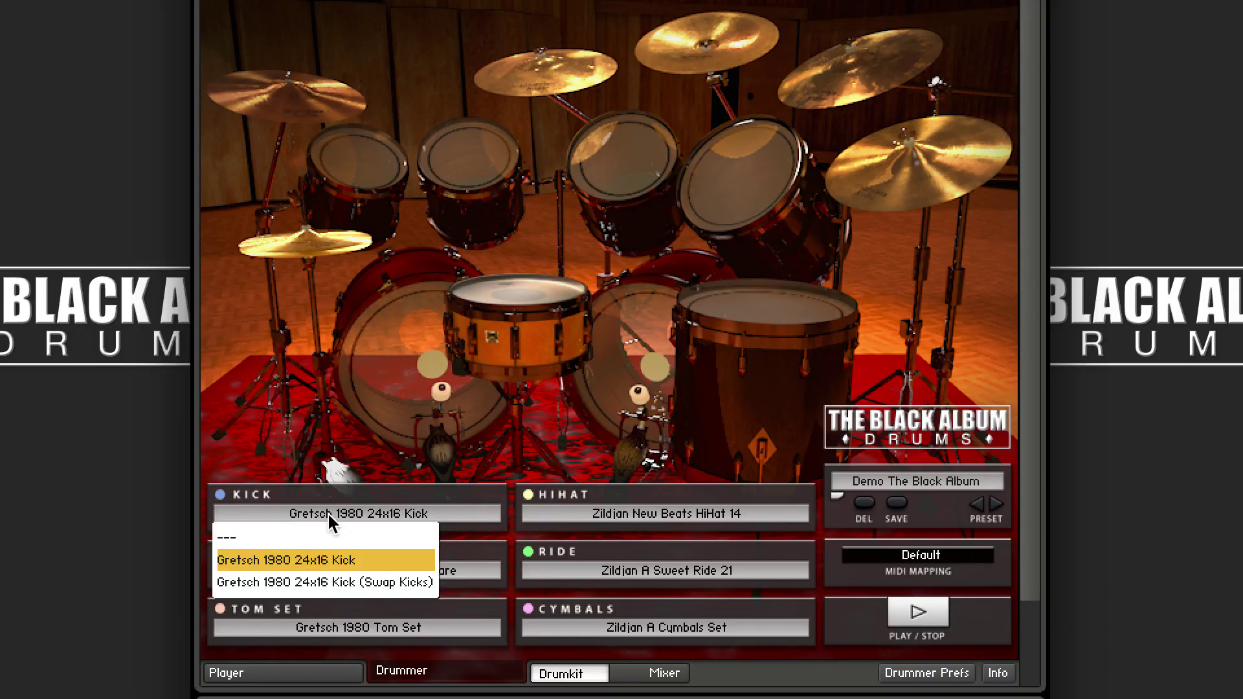
left_click(336, 493)
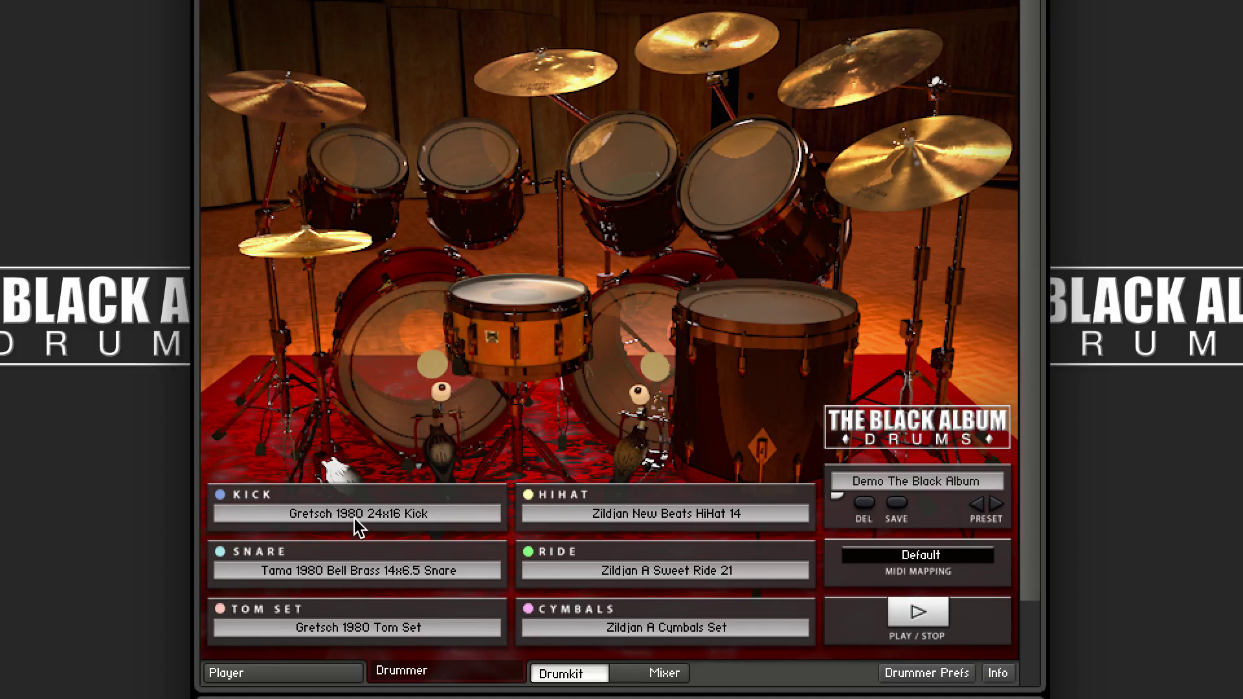
left_click(355, 517)
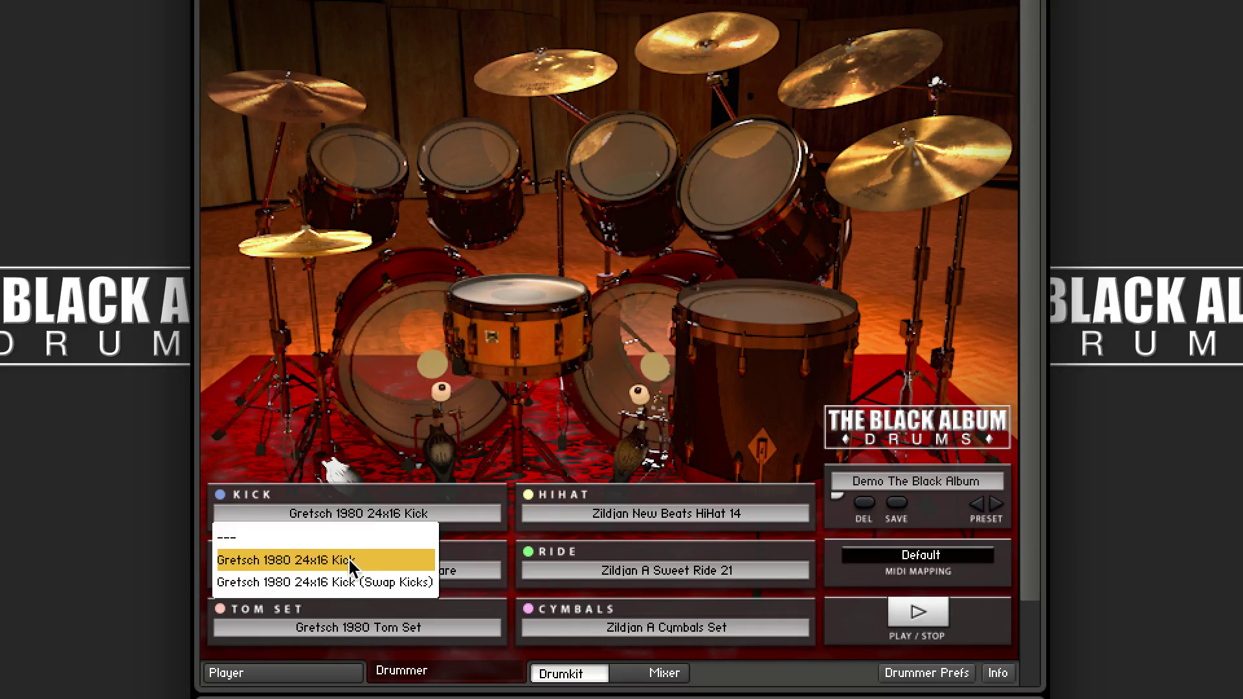
left_click(348, 581)
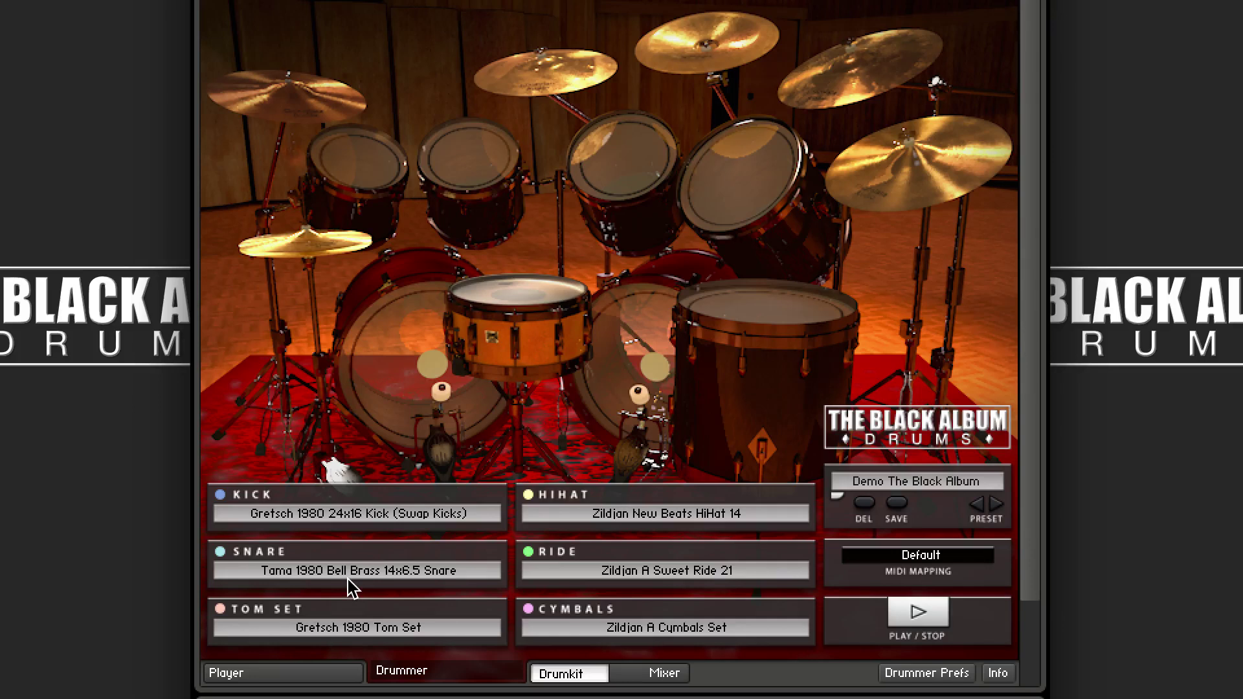
left_click(370, 516)
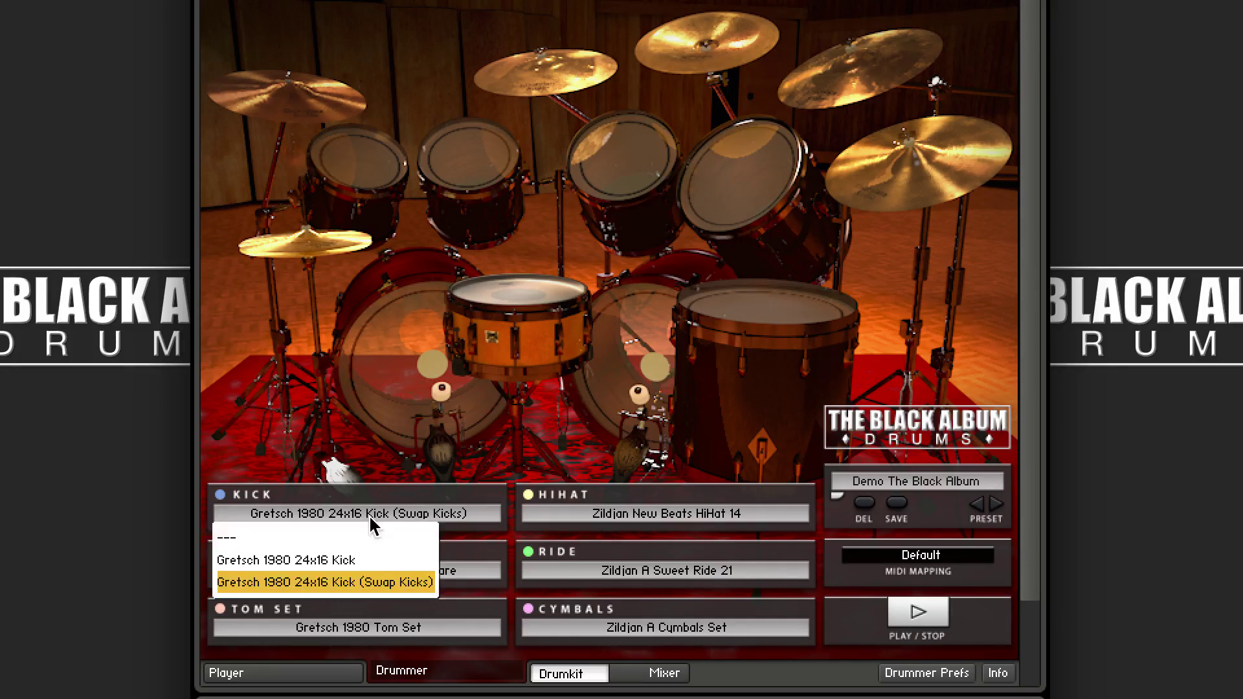
left_click(336, 559)
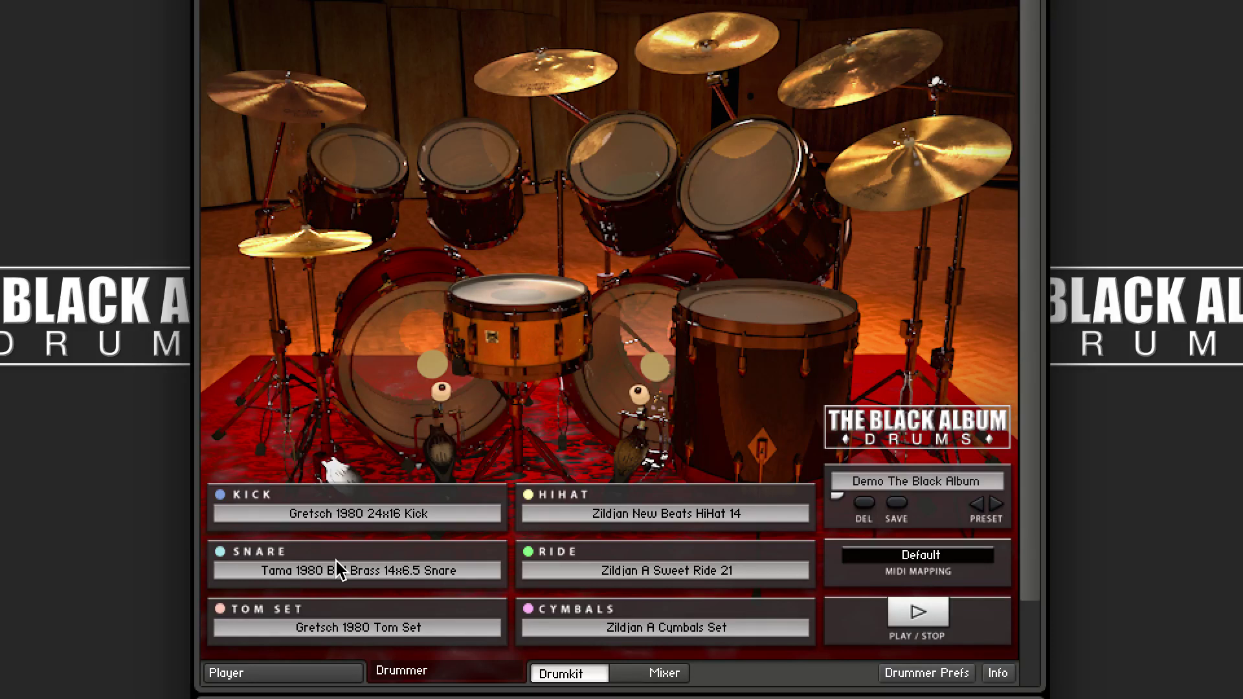
Try the Ludwig 1970 Black Beauty Maple 14x6.5 Snare and switch back to the Tama 1980 Bell Brass 14x6.5 Snare.
left_click(337, 570)
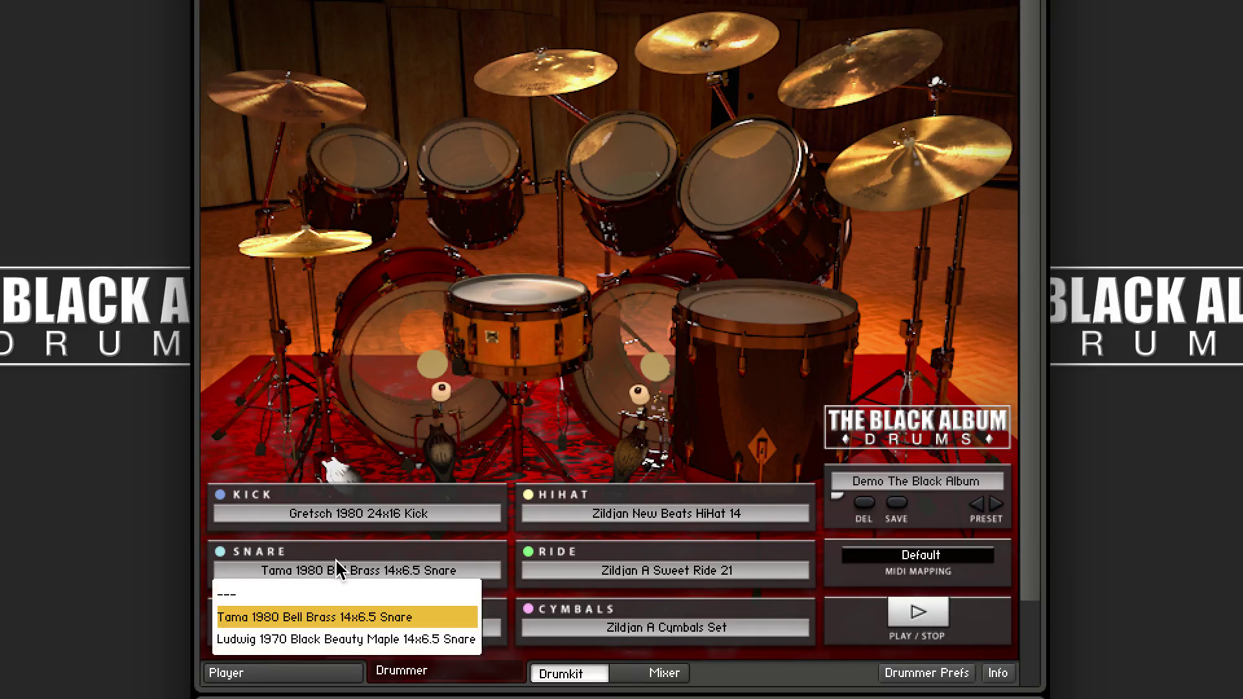
left_click(313, 628)
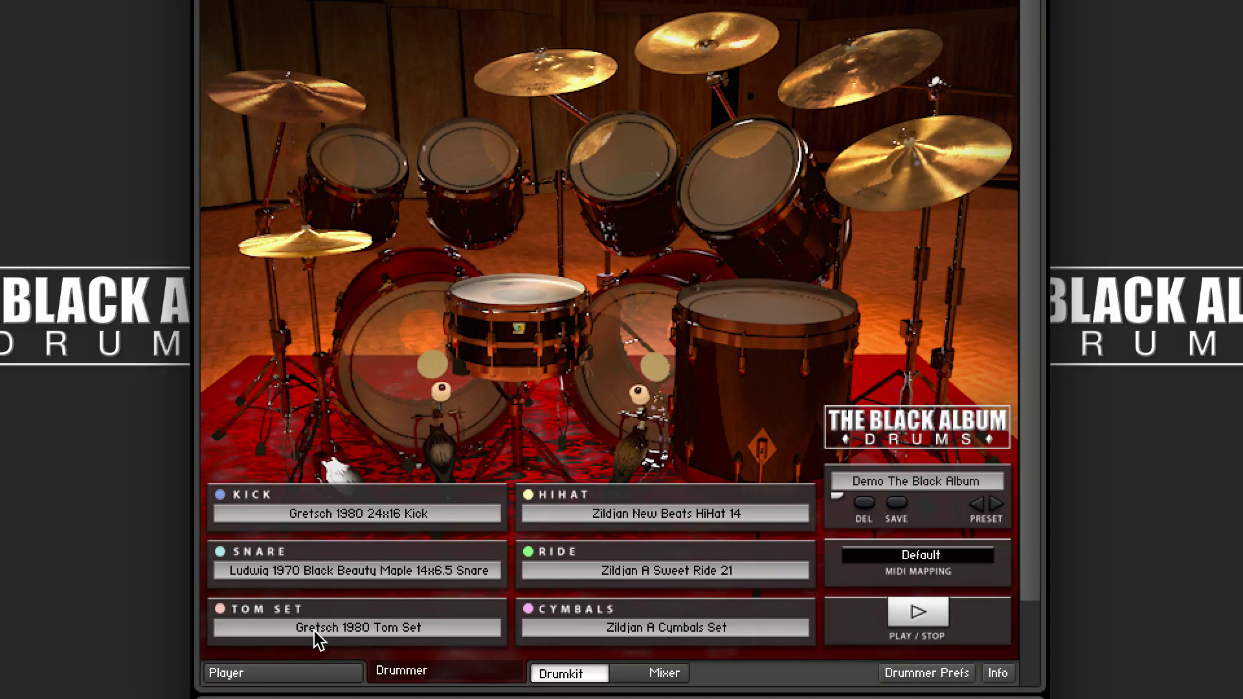
left_click(316, 572)
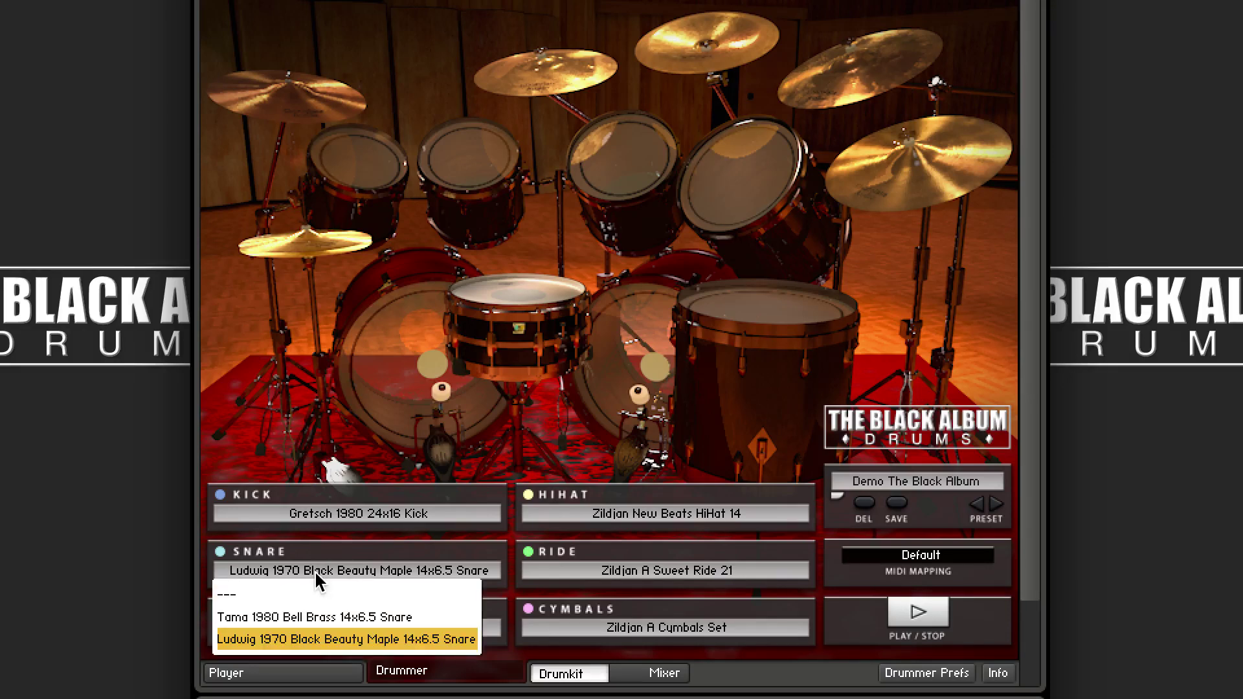
left_click(305, 616)
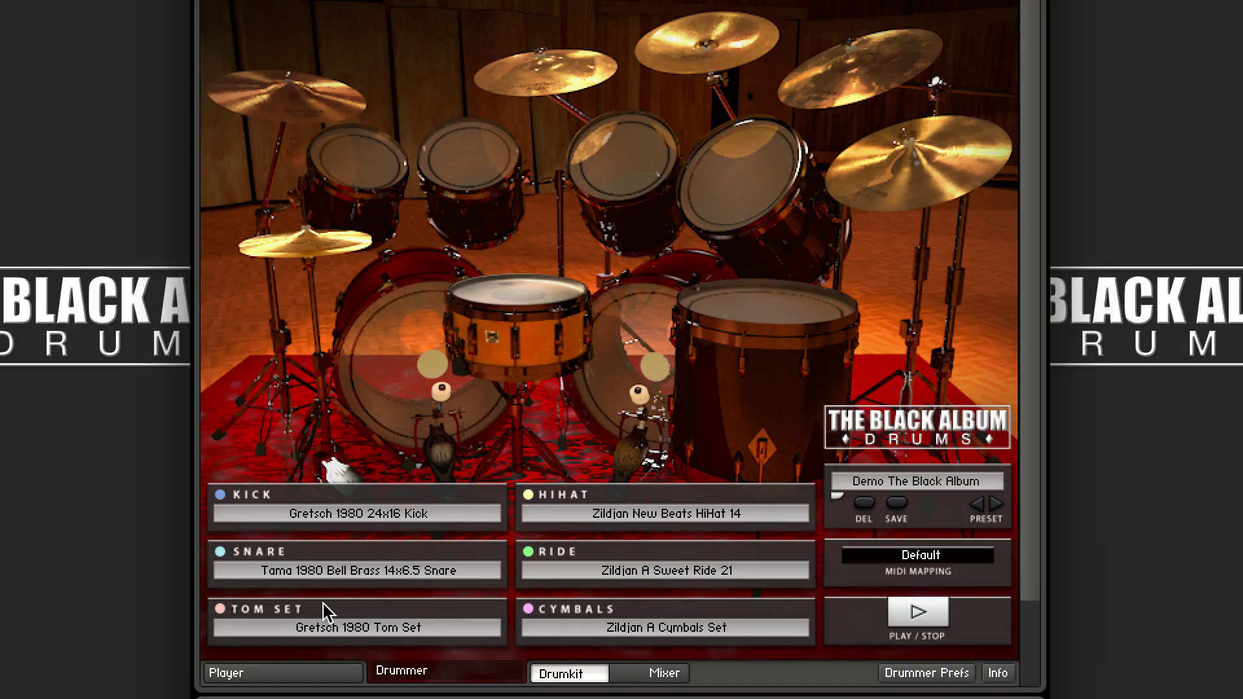
Review the drumkit preset list, step back through several presets, and return to Demo The Black Album.
left_click(836, 496)
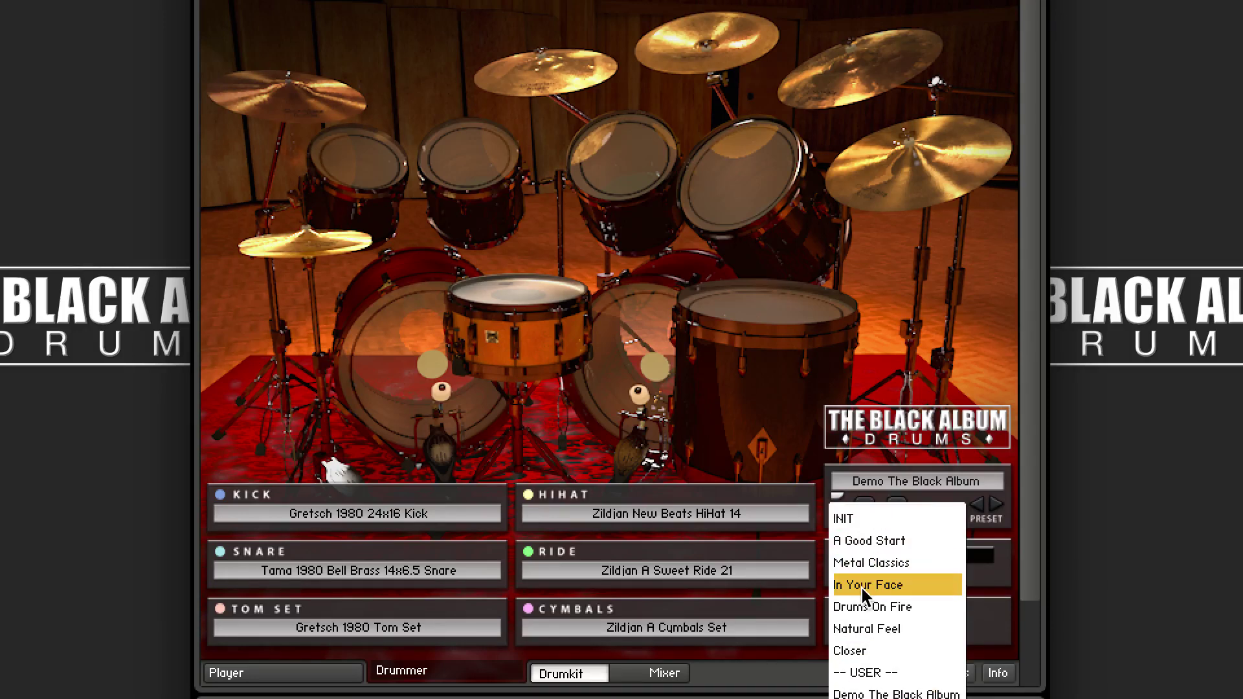
left_click(813, 457)
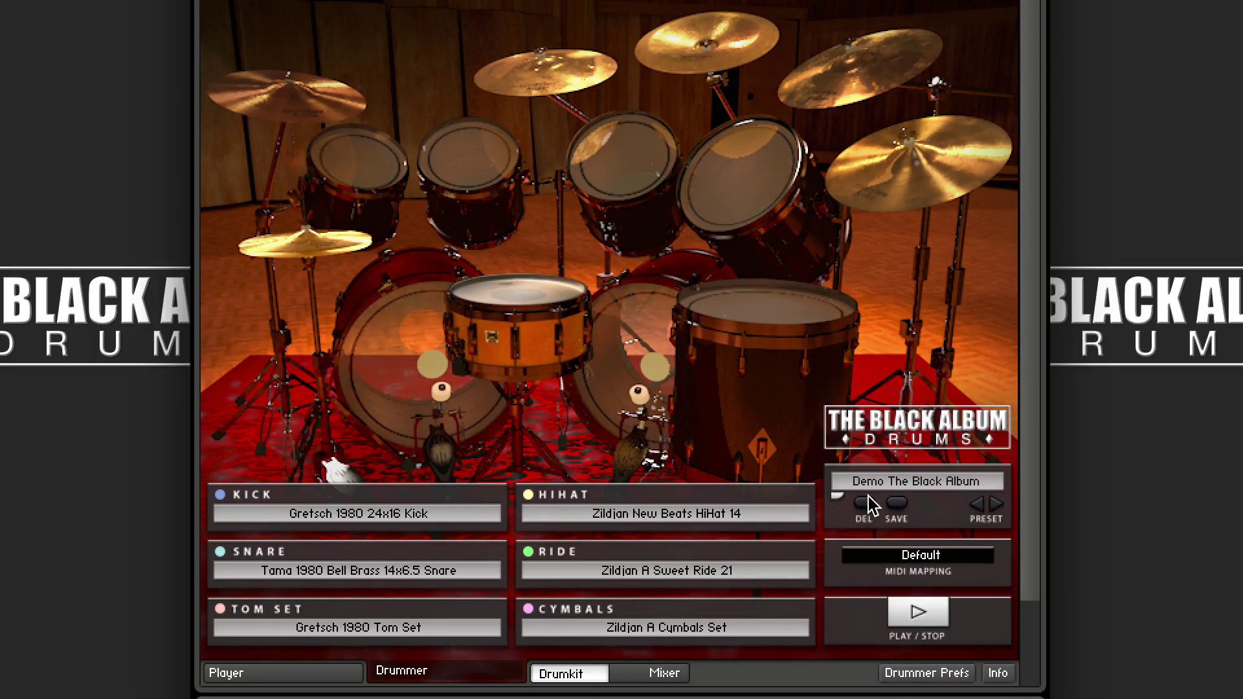
left_click(981, 505)
left_click(981, 505)
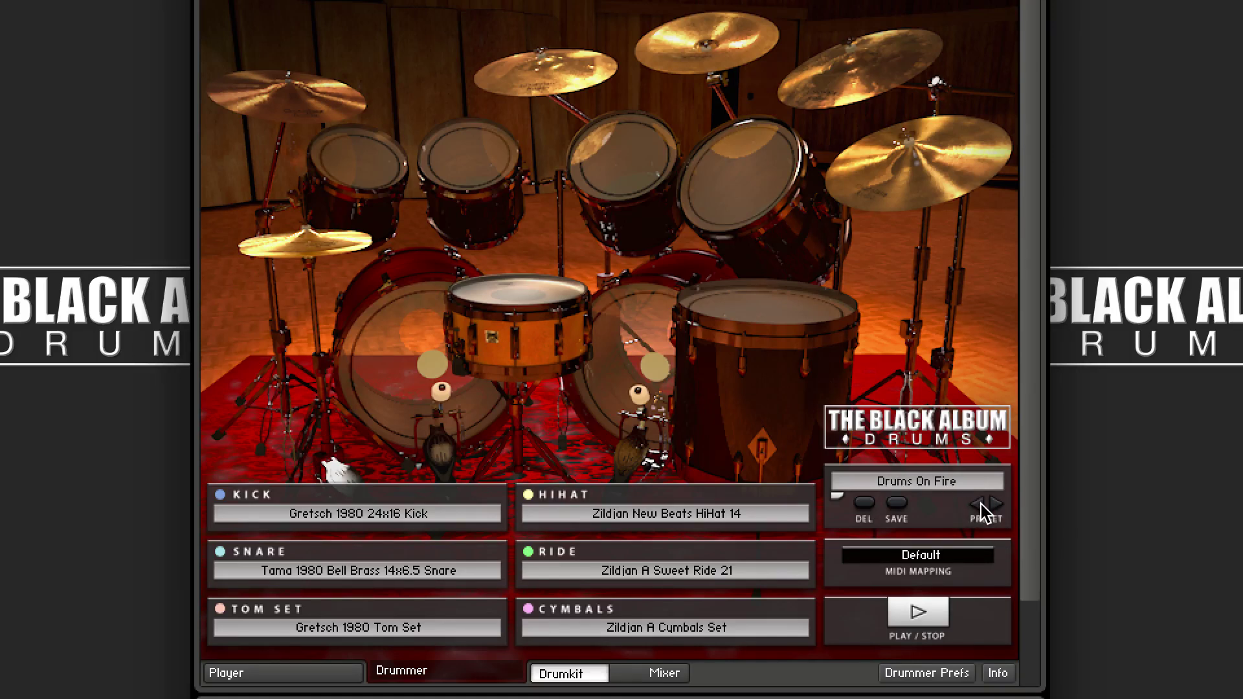
left_click(980, 504)
left_click(997, 511)
left_click(998, 511)
left_click(998, 511)
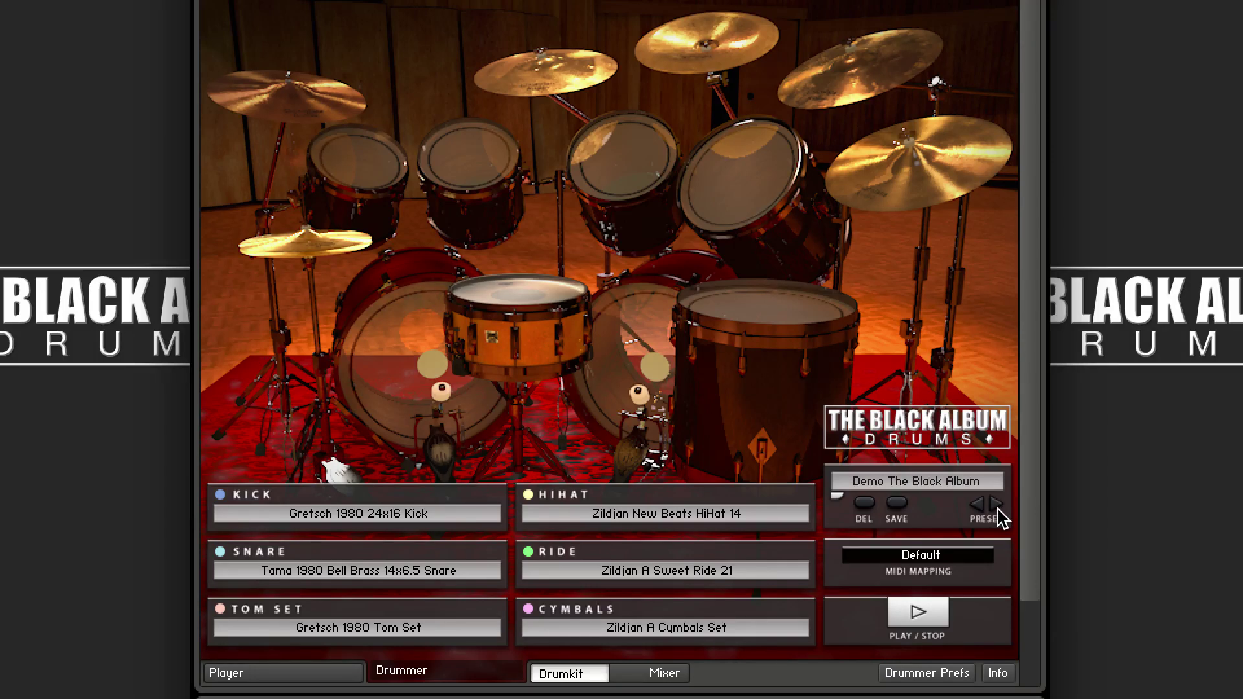
Review the available MIDI mappings, keeping Default, and start and stop the built-in demo playback.
left_click(931, 562)
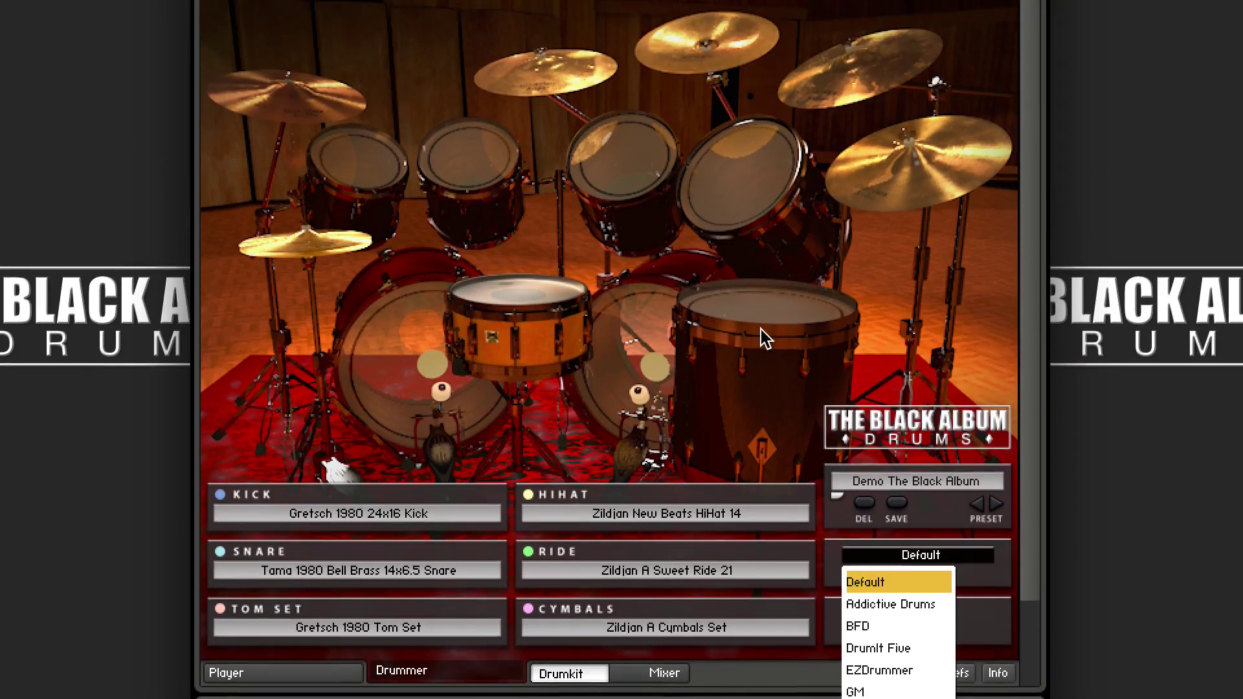
left_click(760, 206)
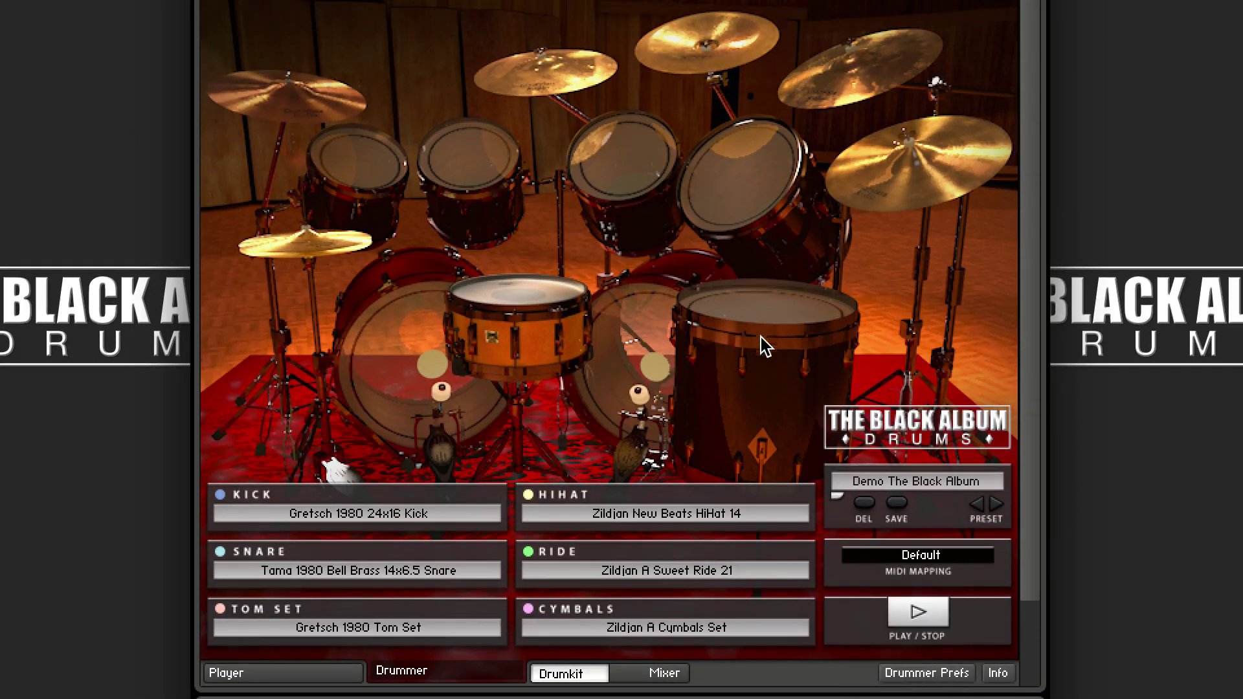
left_click(935, 619)
left_click(932, 612)
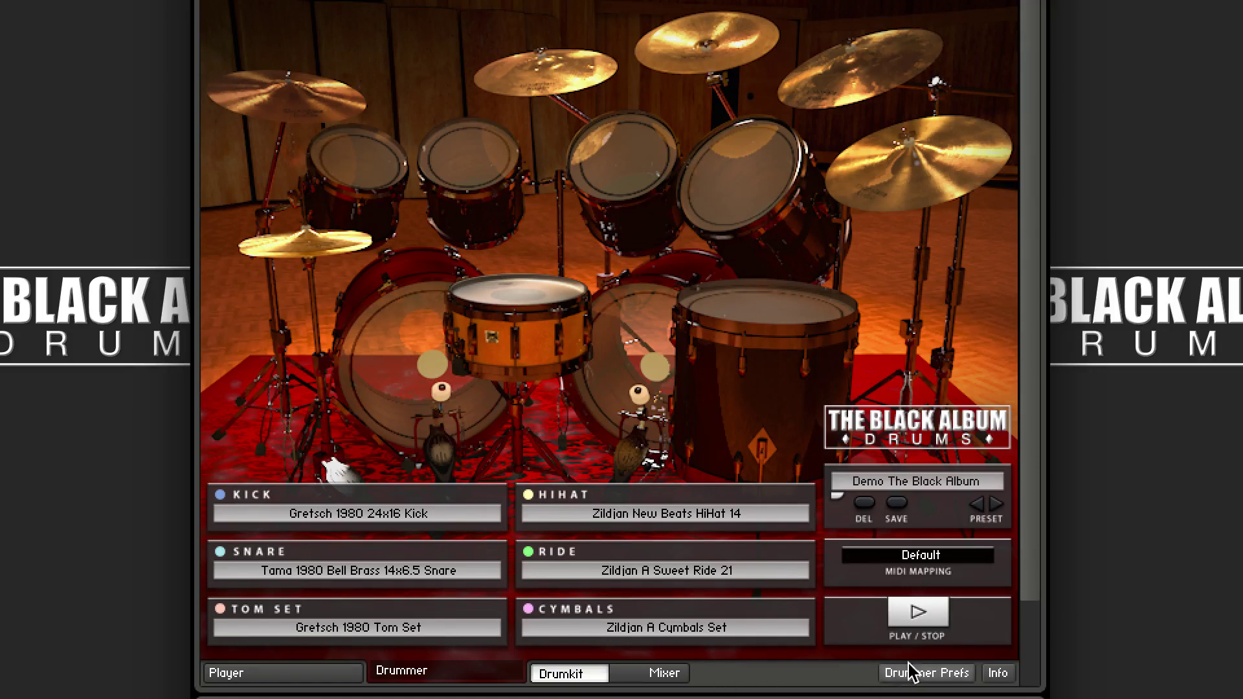
In the drummer preferences, toggle Disable Round Robins on and back off, and set TrueFeel to off.
left_click(929, 677)
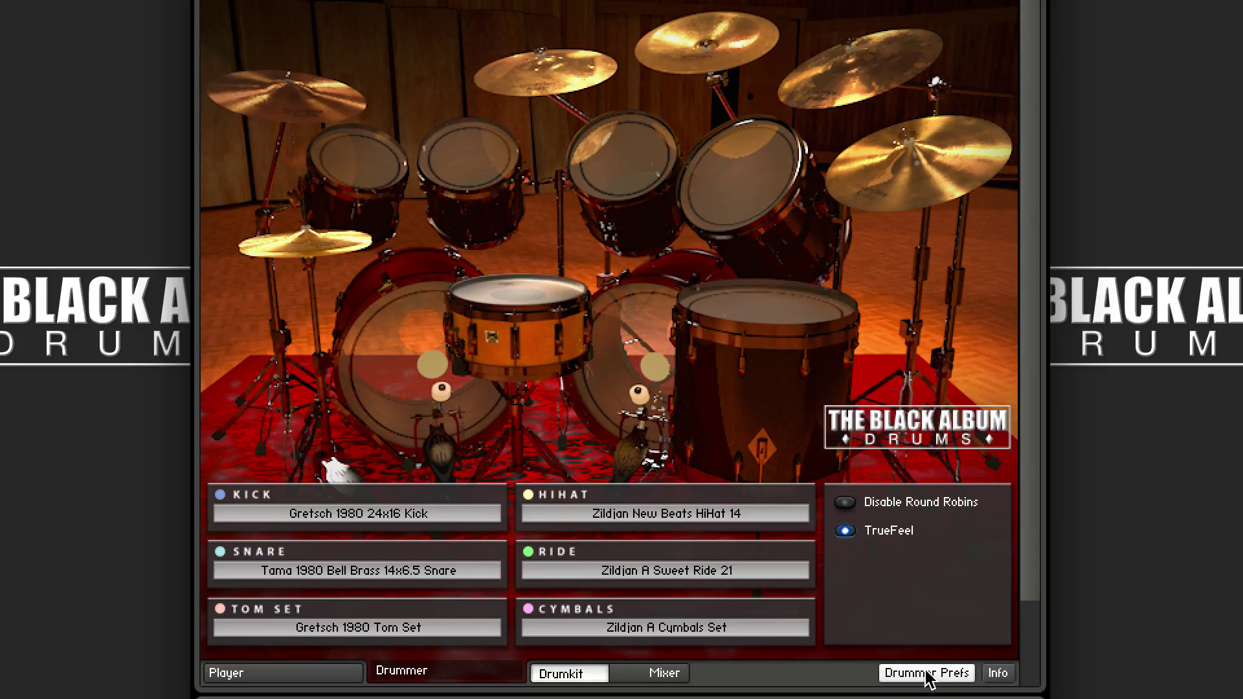
left_click(848, 504)
left_click(845, 503)
left_click(852, 529)
left_click(851, 532)
left_click(852, 532)
left_click(851, 532)
left_click(848, 535)
Show the mixer without the drummer preferences, and enable L/R swap on the Master channel while trying its width control.
left_click(665, 673)
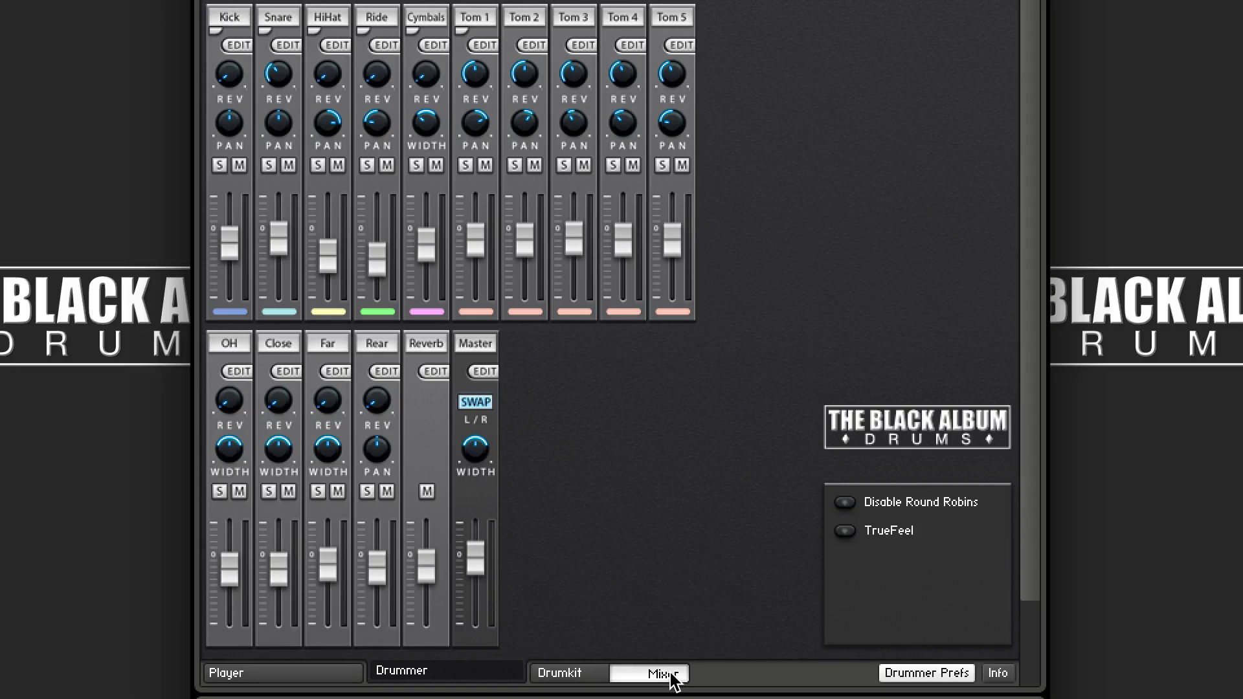
left_click(897, 677)
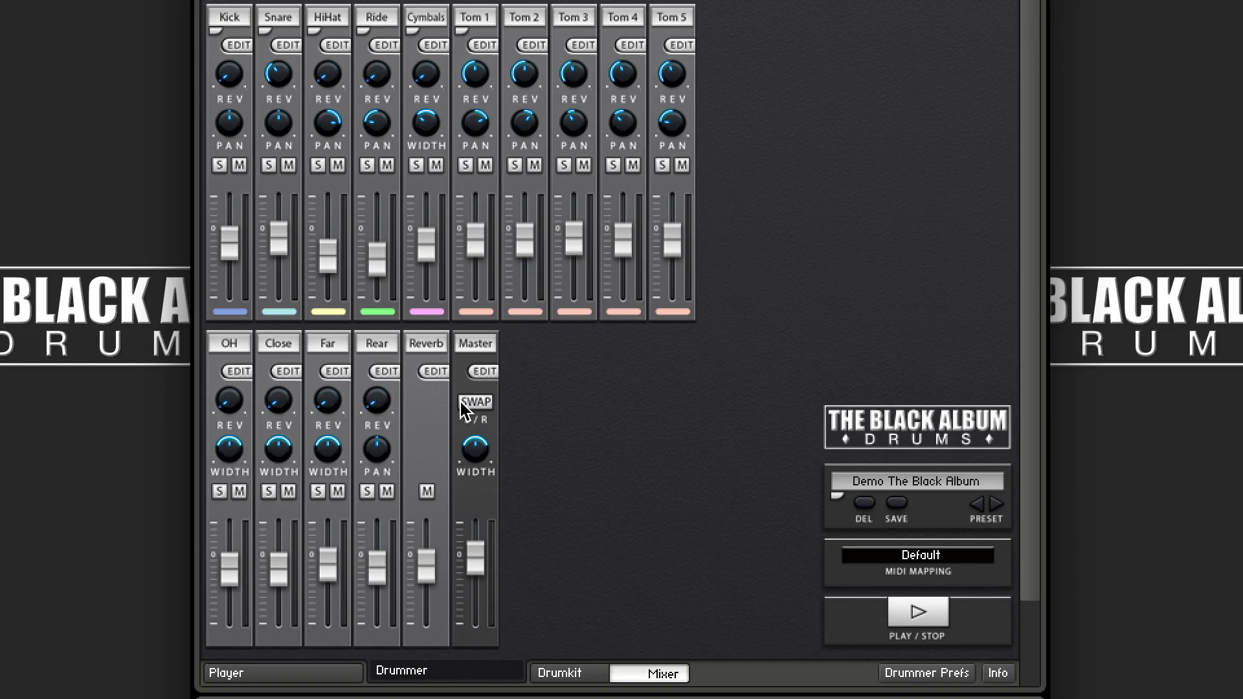
left_click(461, 402)
left_click_drag(464, 453, 477, 324)
Open the Master channel's effects editor and review its list of effect presets, keeping INIT.
left_click(490, 370)
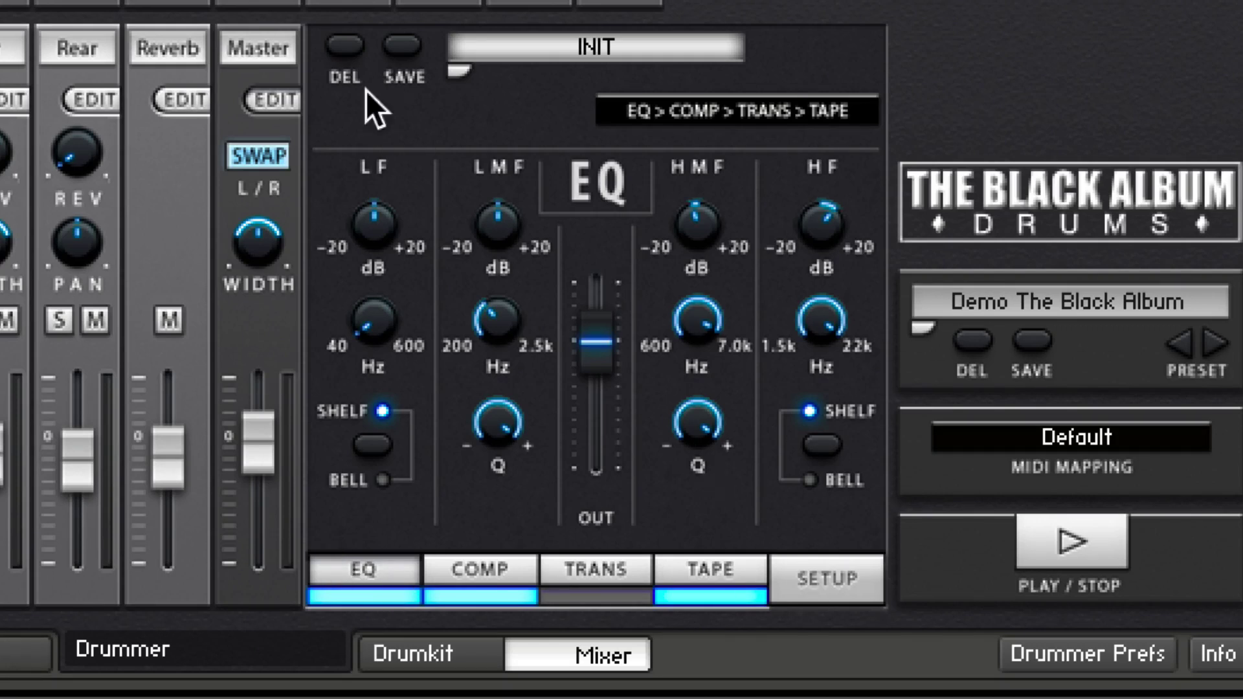
left_click(456, 69)
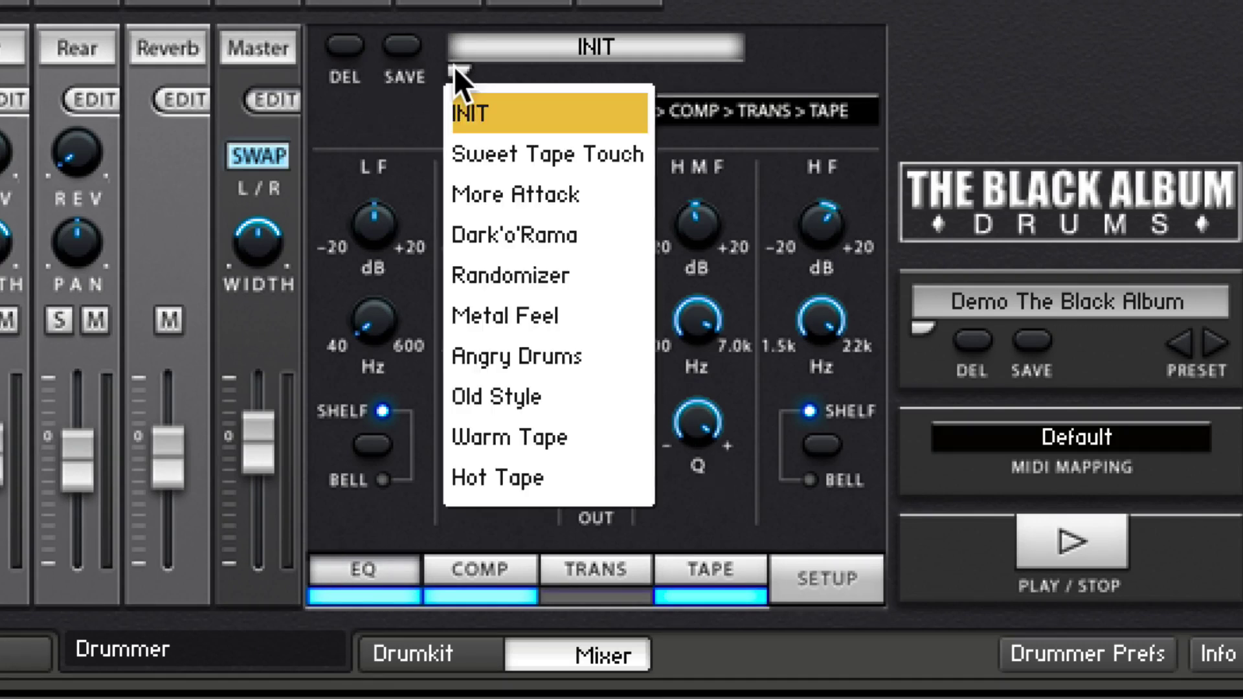
left_click(413, 107)
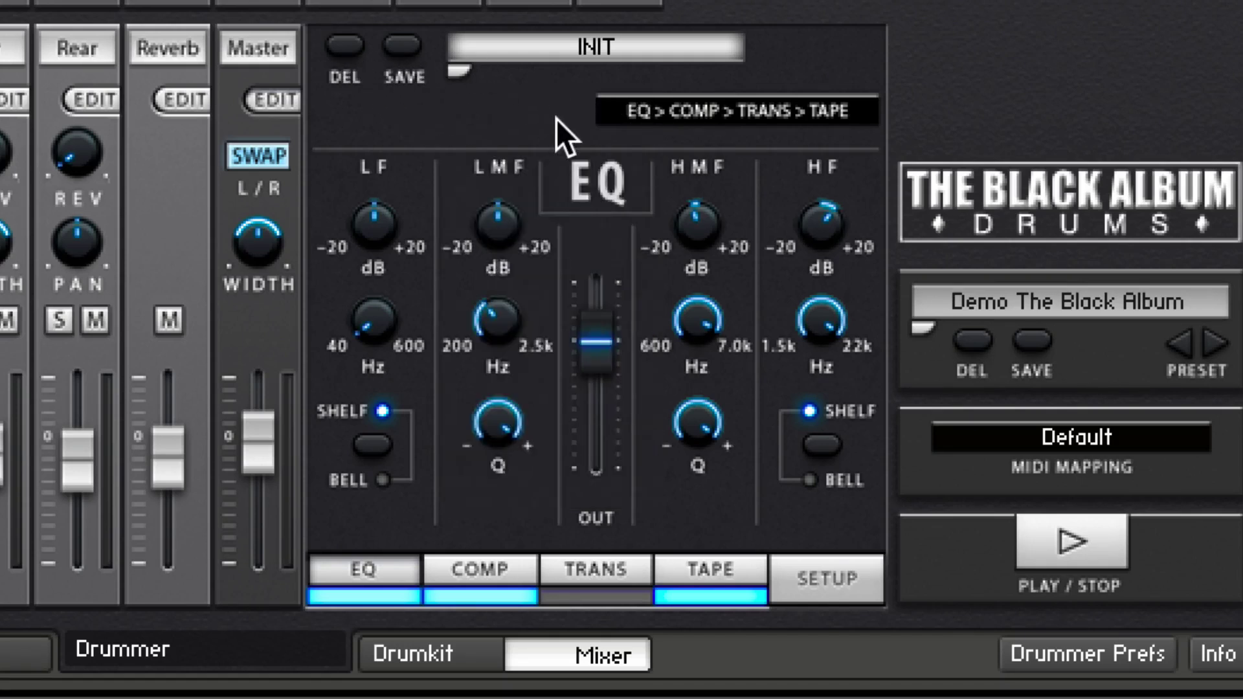
left_click(456, 72)
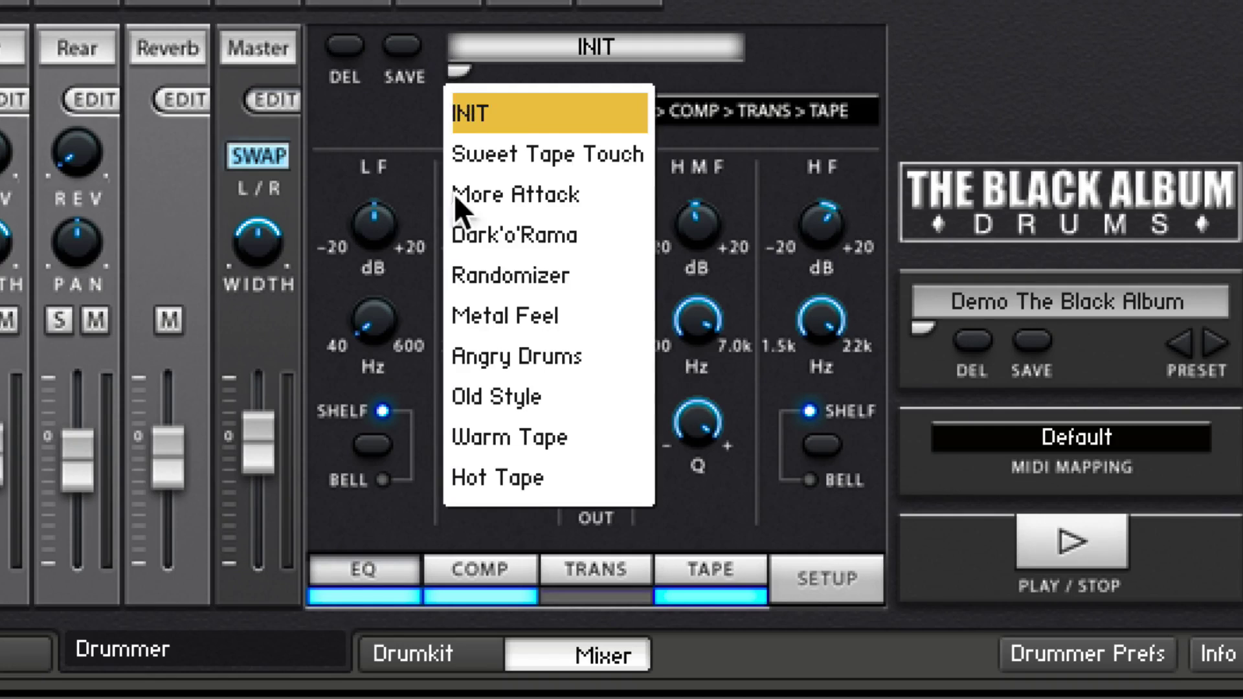
left_click(387, 111)
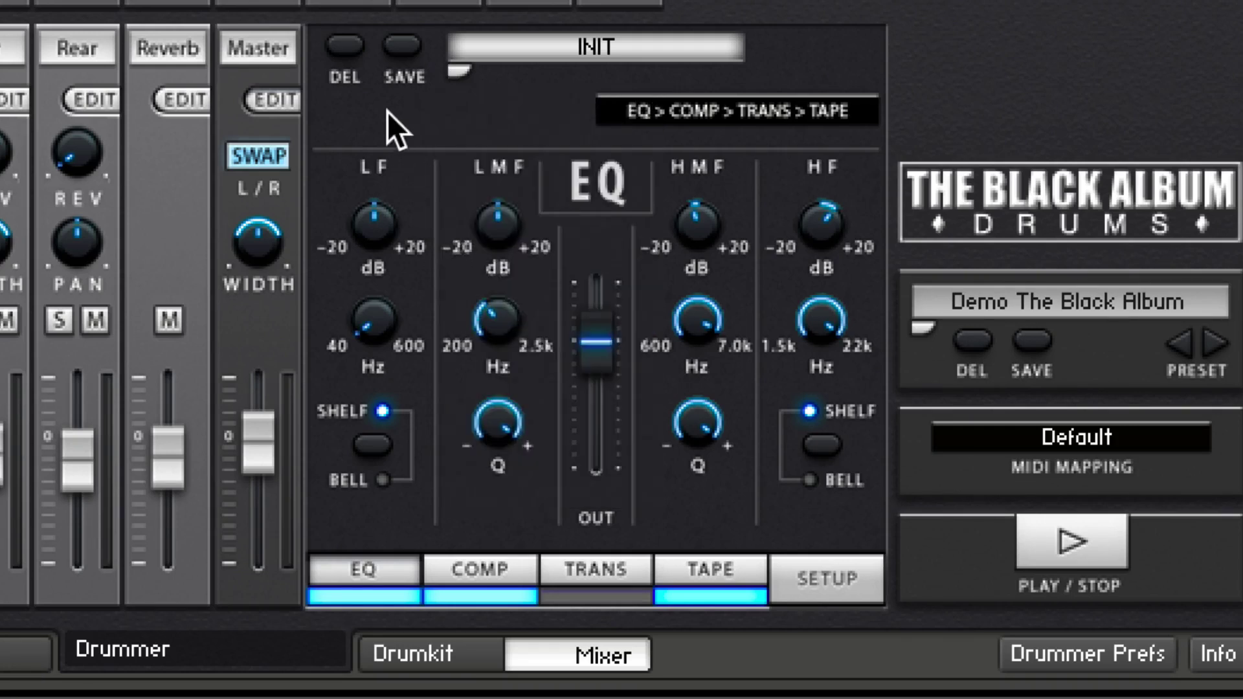
Cycle through the Master channel's effect chain orders and return to EQ > COMP > TRANS > TAPE.
left_click(713, 102)
left_click(713, 103)
left_click(713, 102)
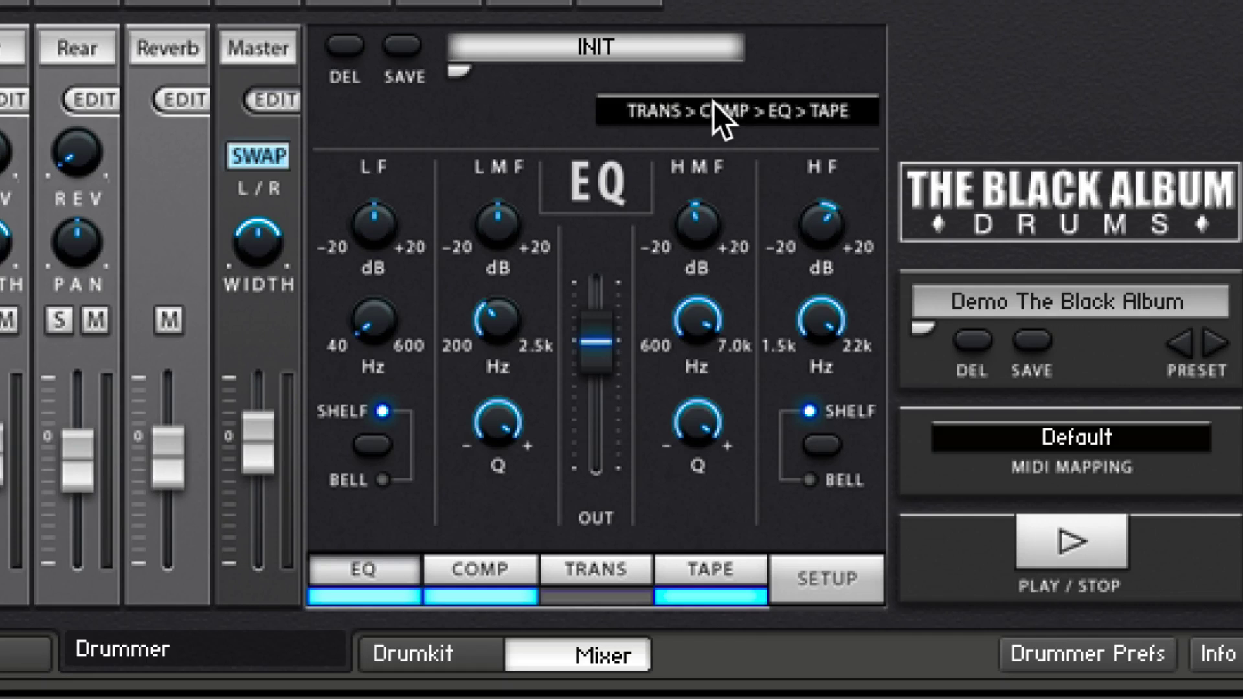
left_click(712, 102)
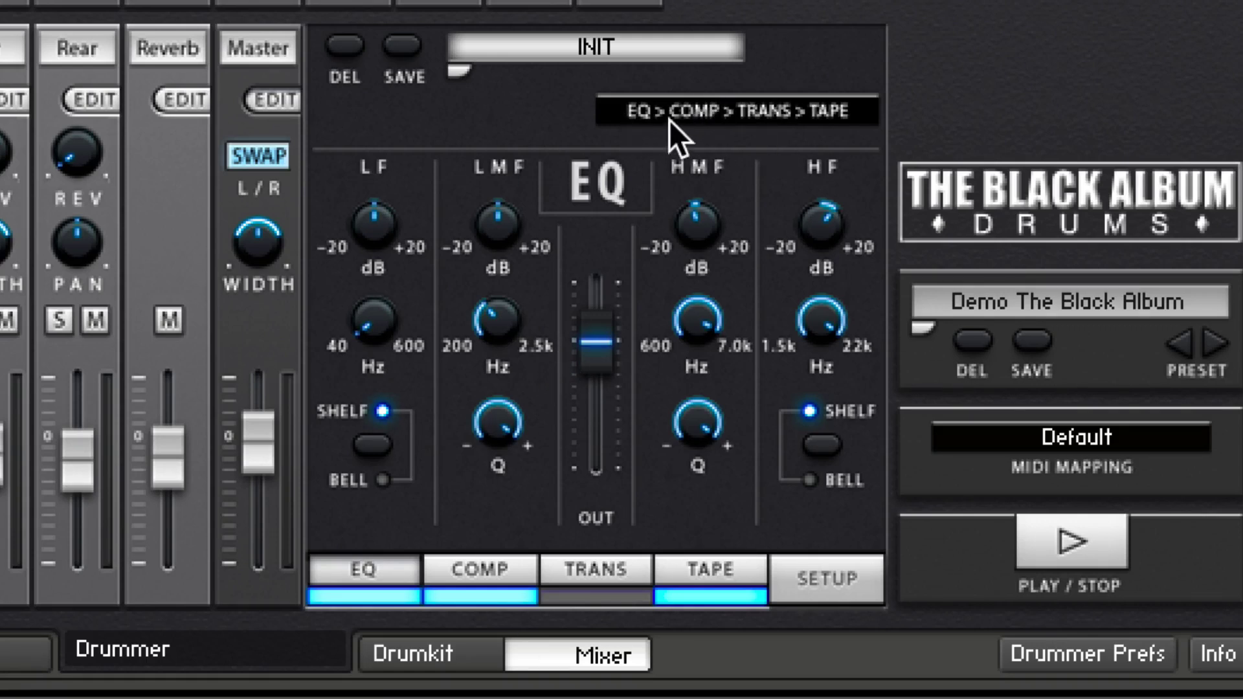
left_click(782, 114)
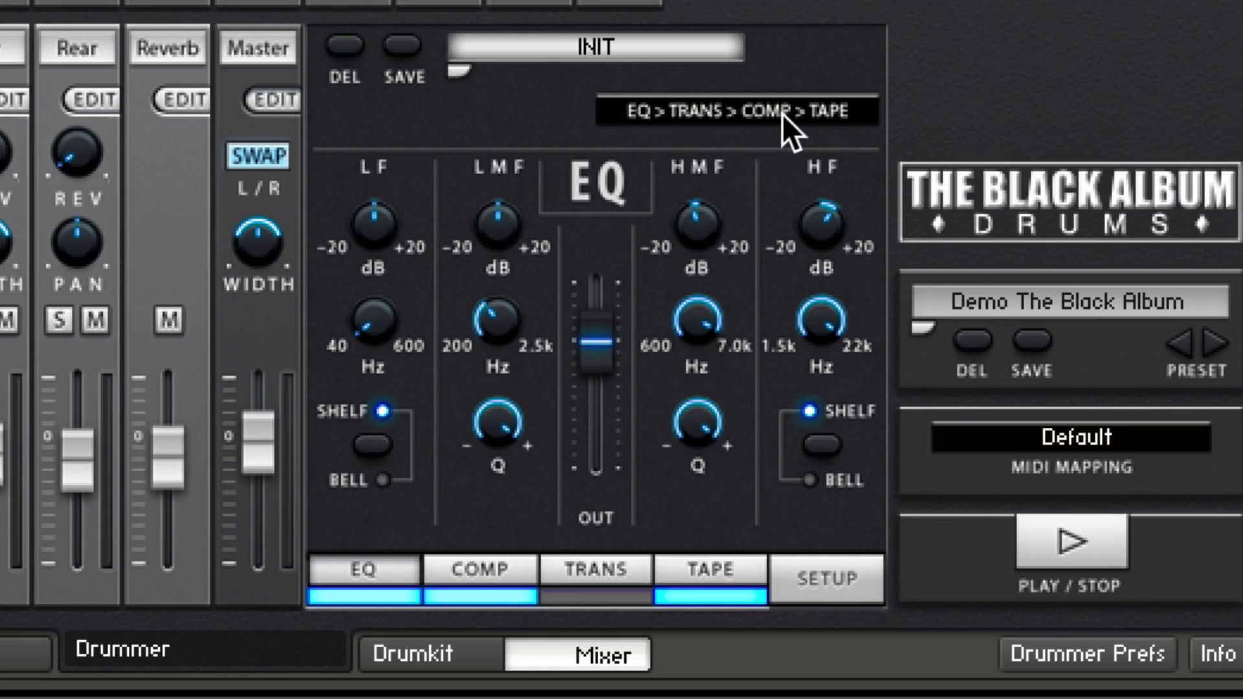
left_click(782, 114)
left_click(782, 114)
left_click(782, 114)
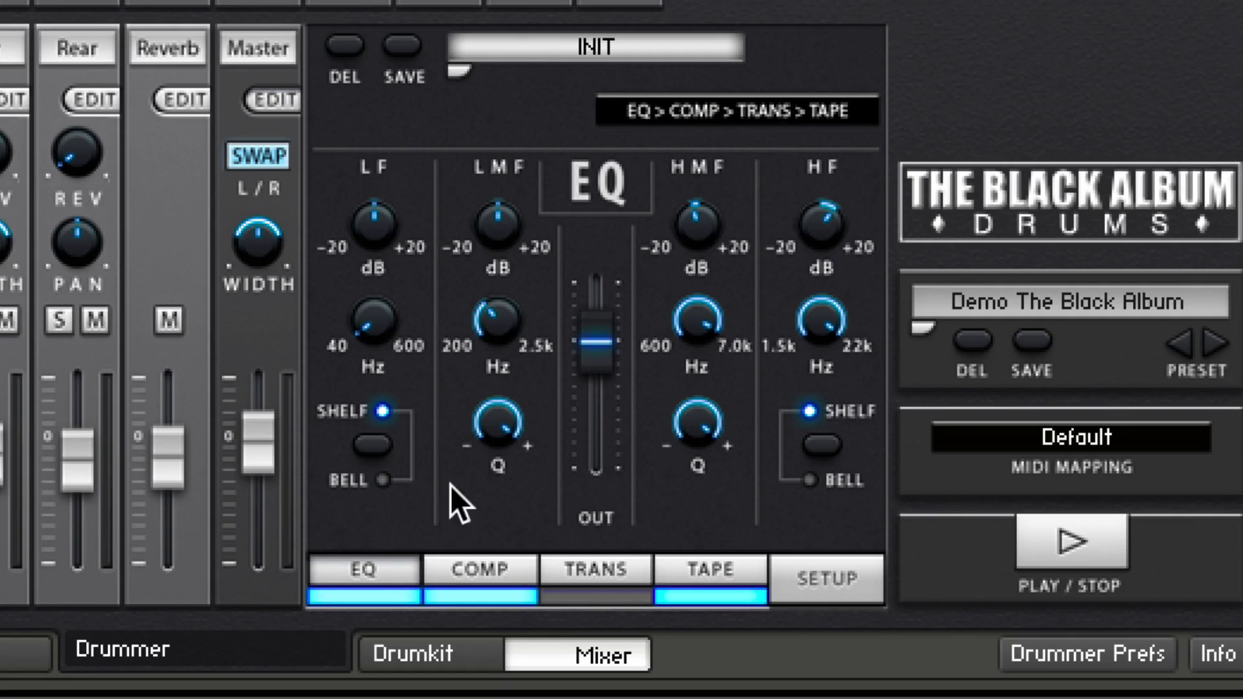
Examine the Master channel's compressor, transient and tape simulator settings, and return to its EQ.
left_click(486, 554)
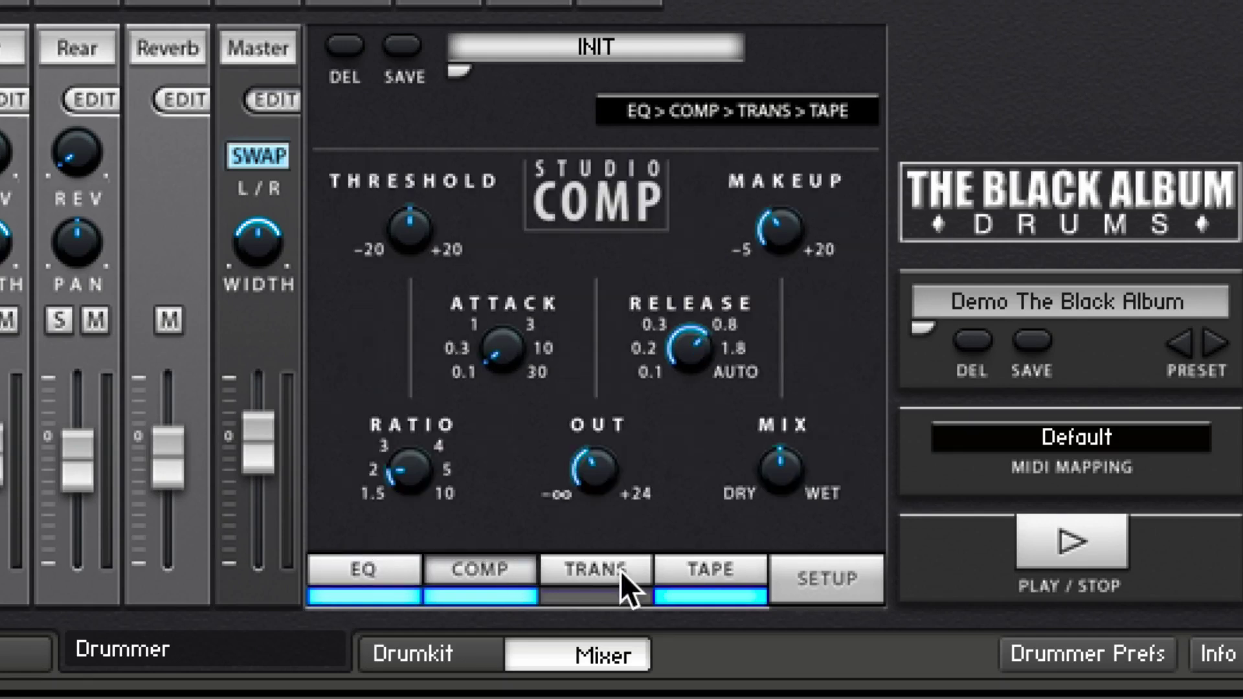
left_click(599, 569)
left_click(744, 576)
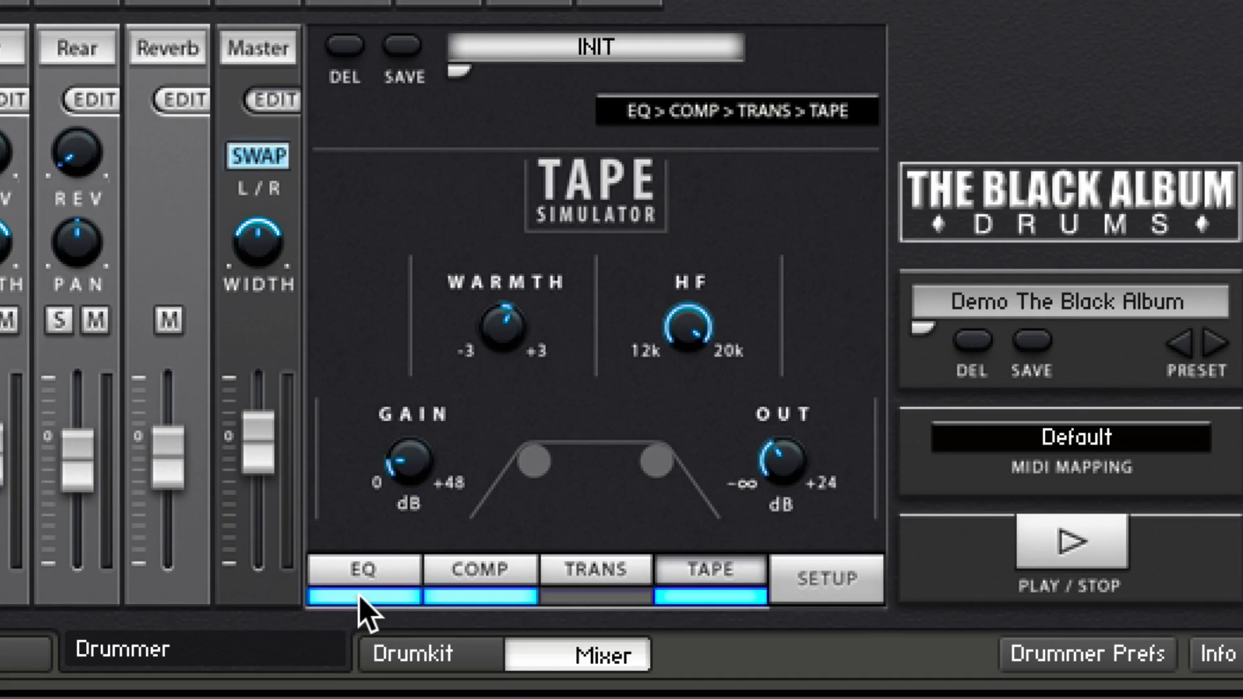
left_click(374, 575)
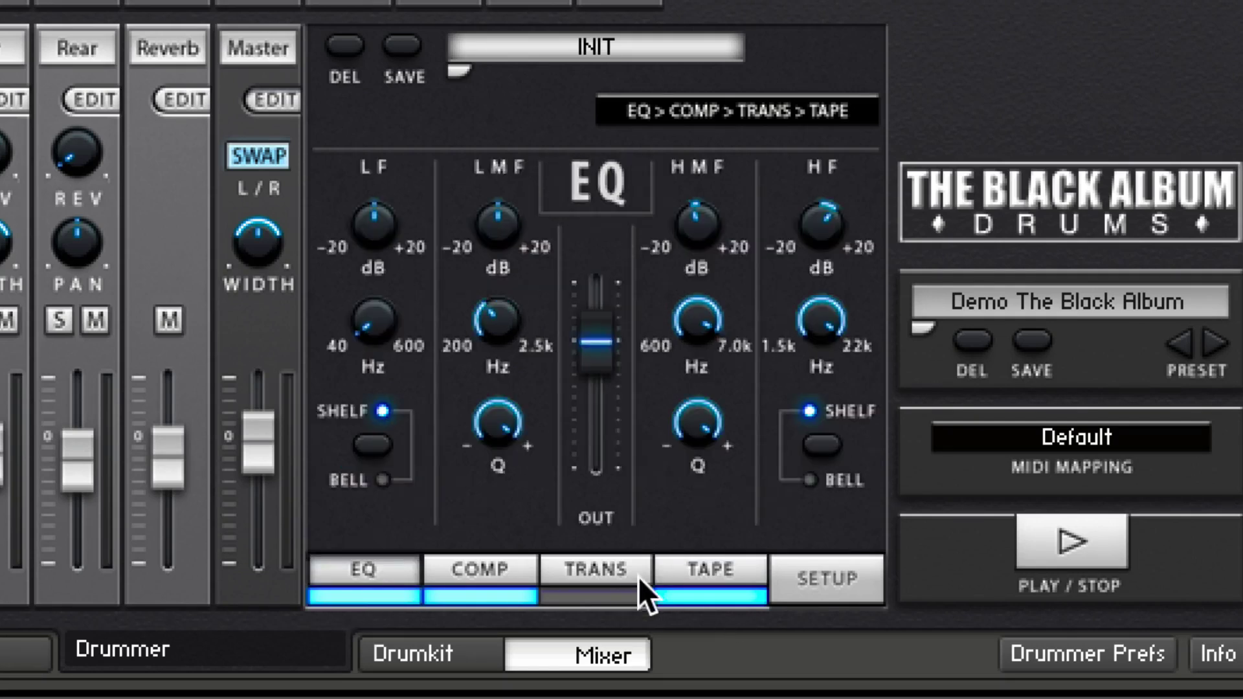
Examine the Master channel's setup with its velocity and randomize controls, and revisit its EQ, compressor, transient designer and tape simulator.
left_click(708, 570)
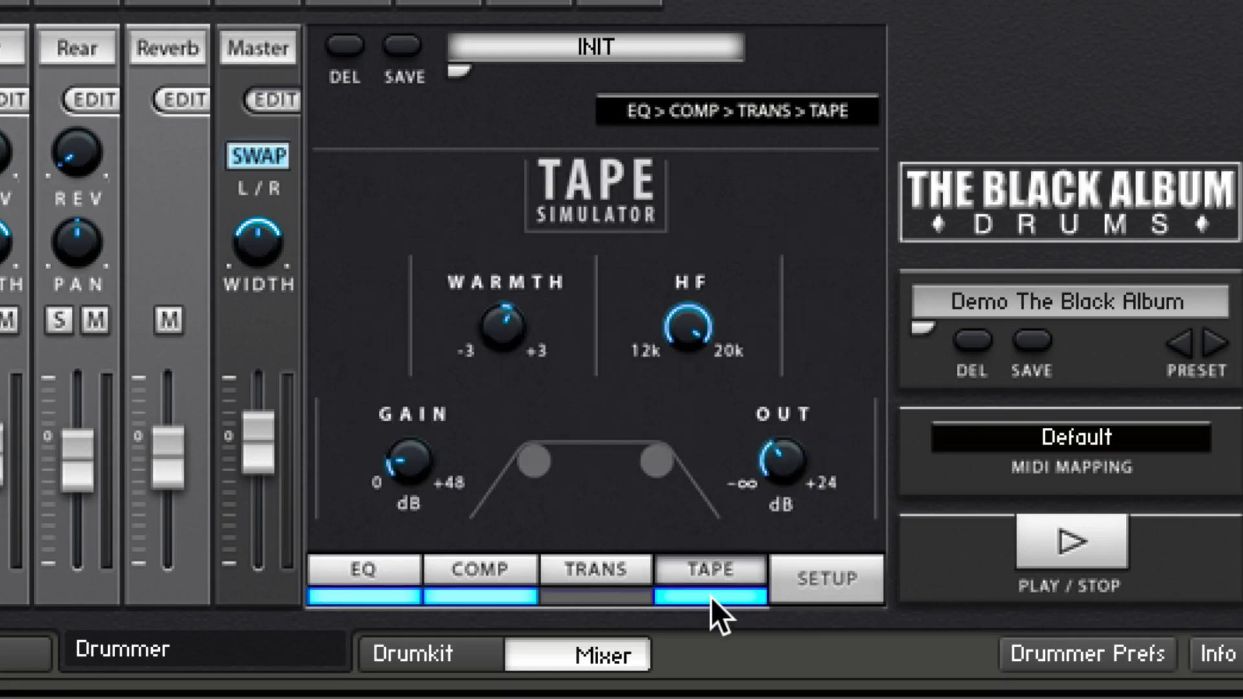
left_click(808, 584)
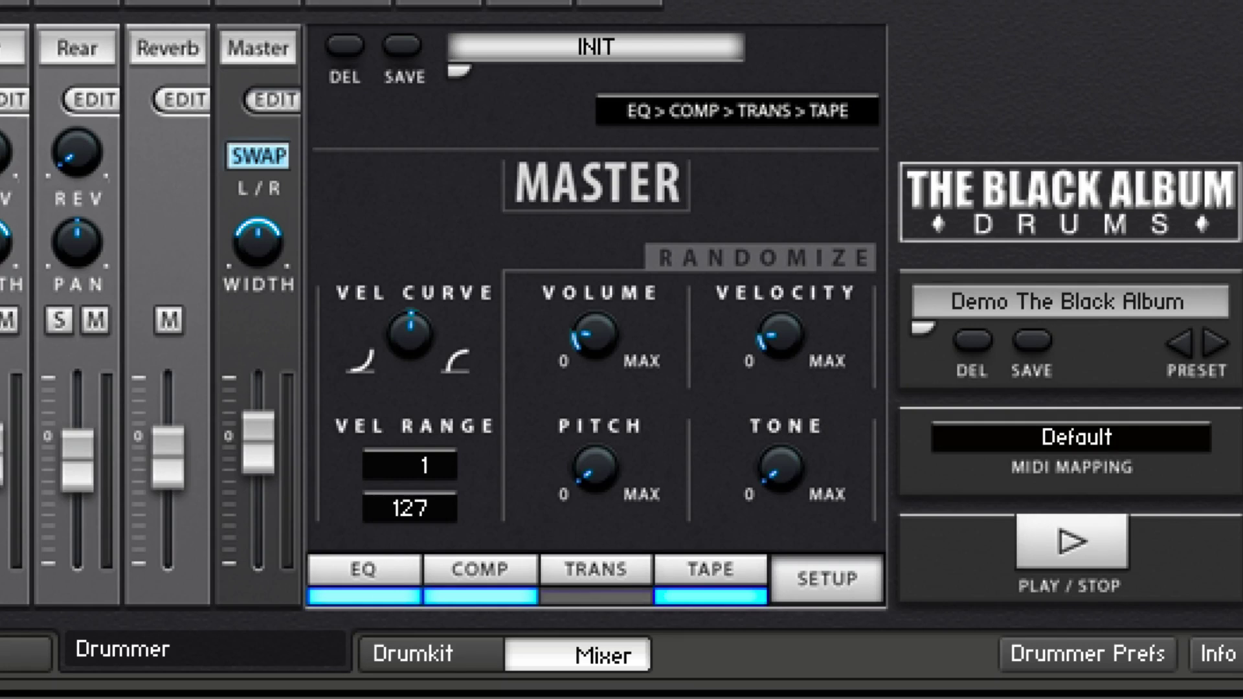
left_click(375, 570)
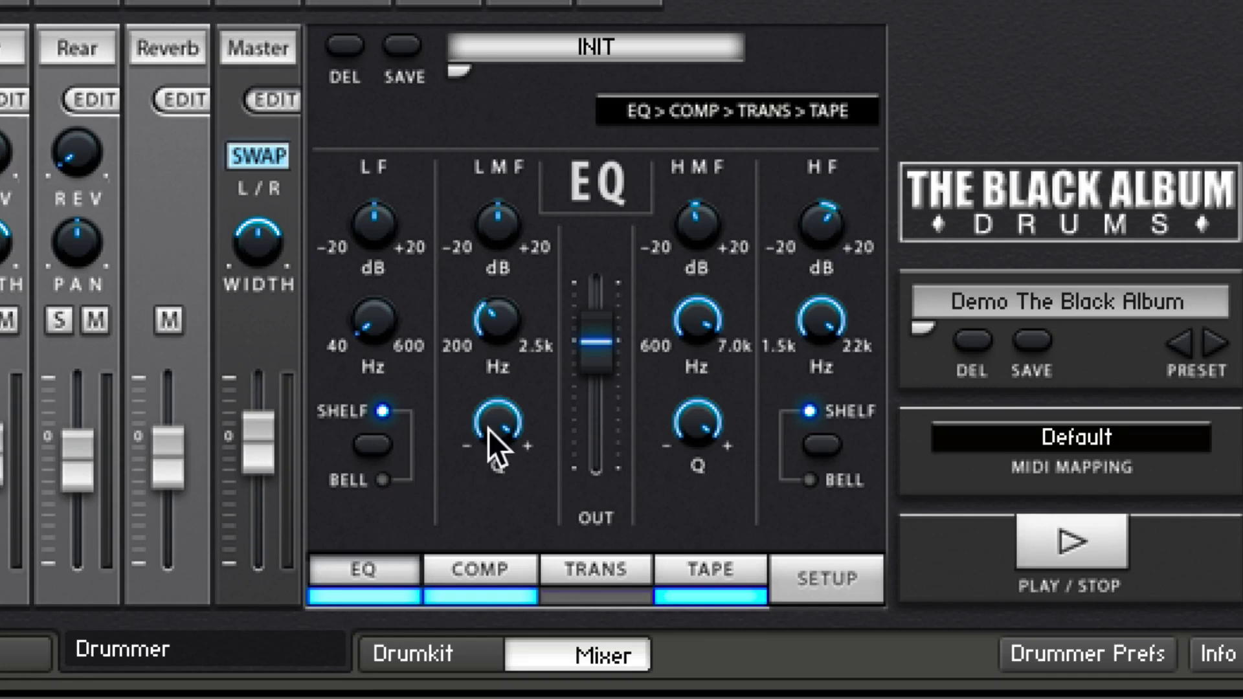
left_click(476, 580)
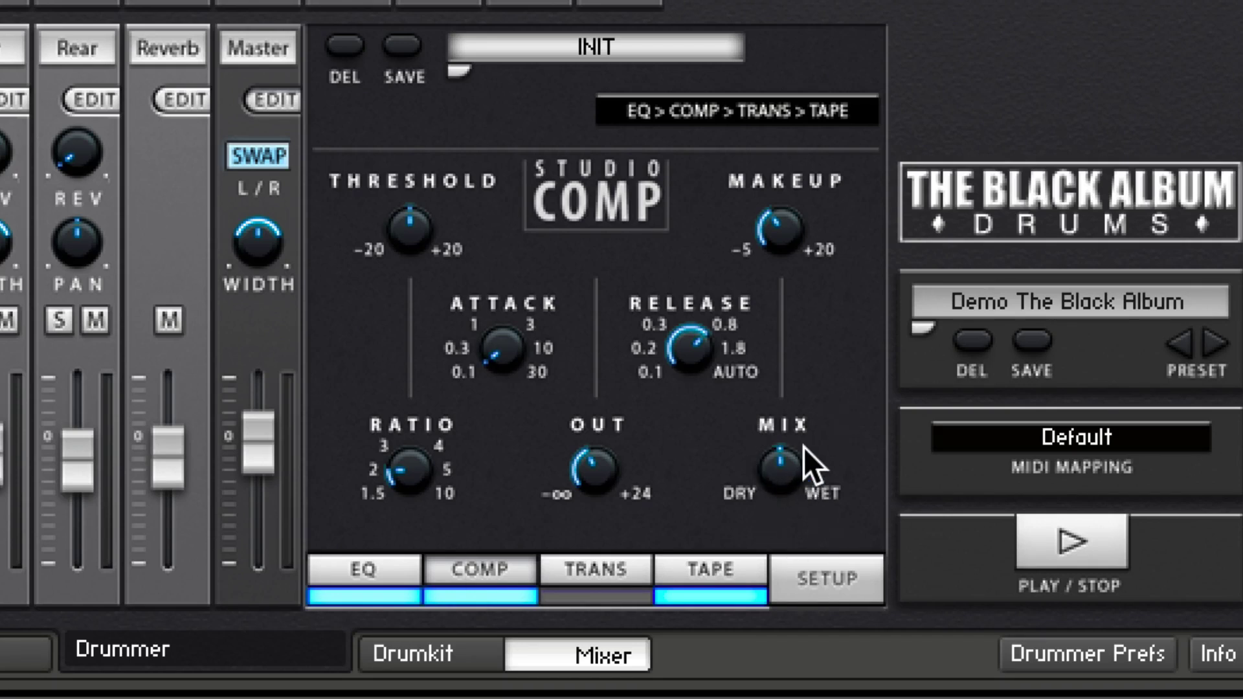
left_click(592, 561)
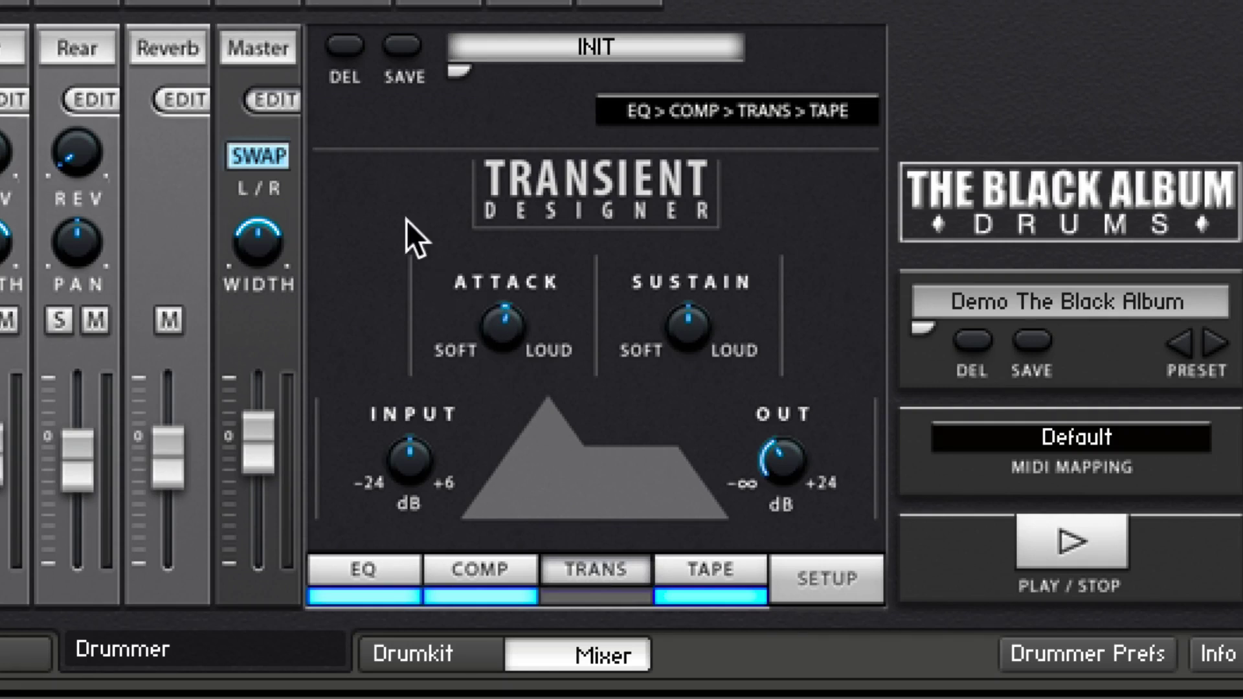
left_click(713, 570)
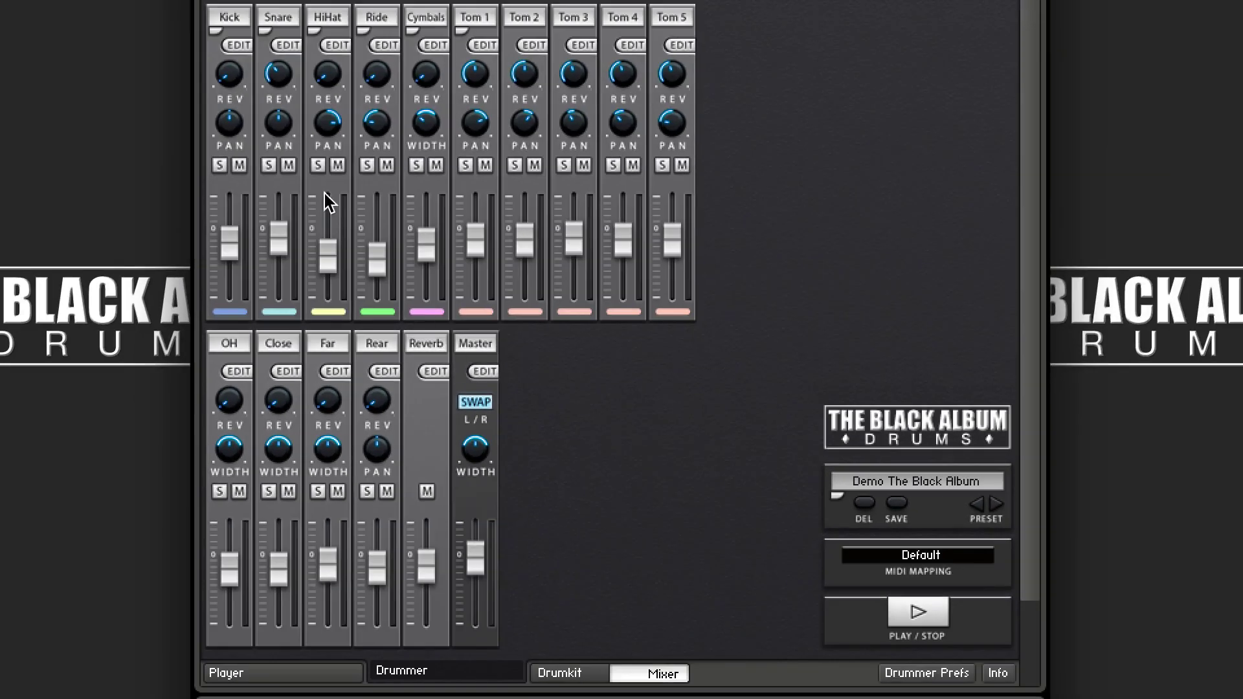
Open the Kick channel's effects editor and review its output options, keeping Default.
left_click(241, 45)
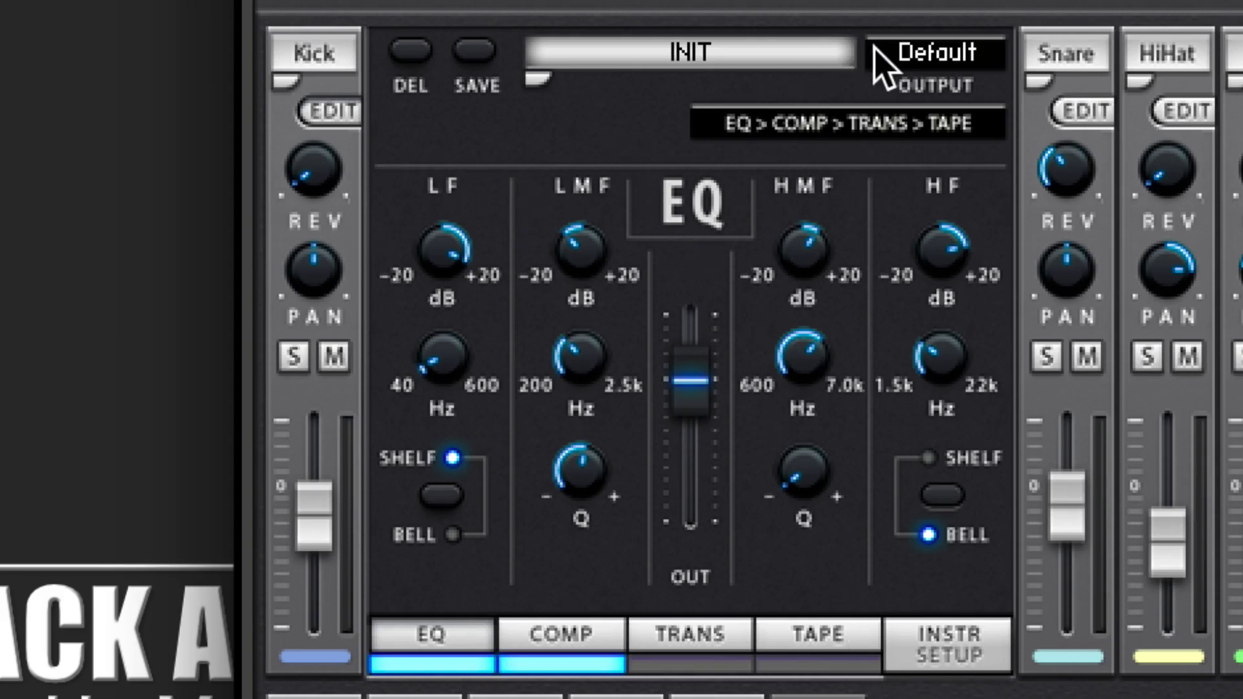
left_click(925, 54)
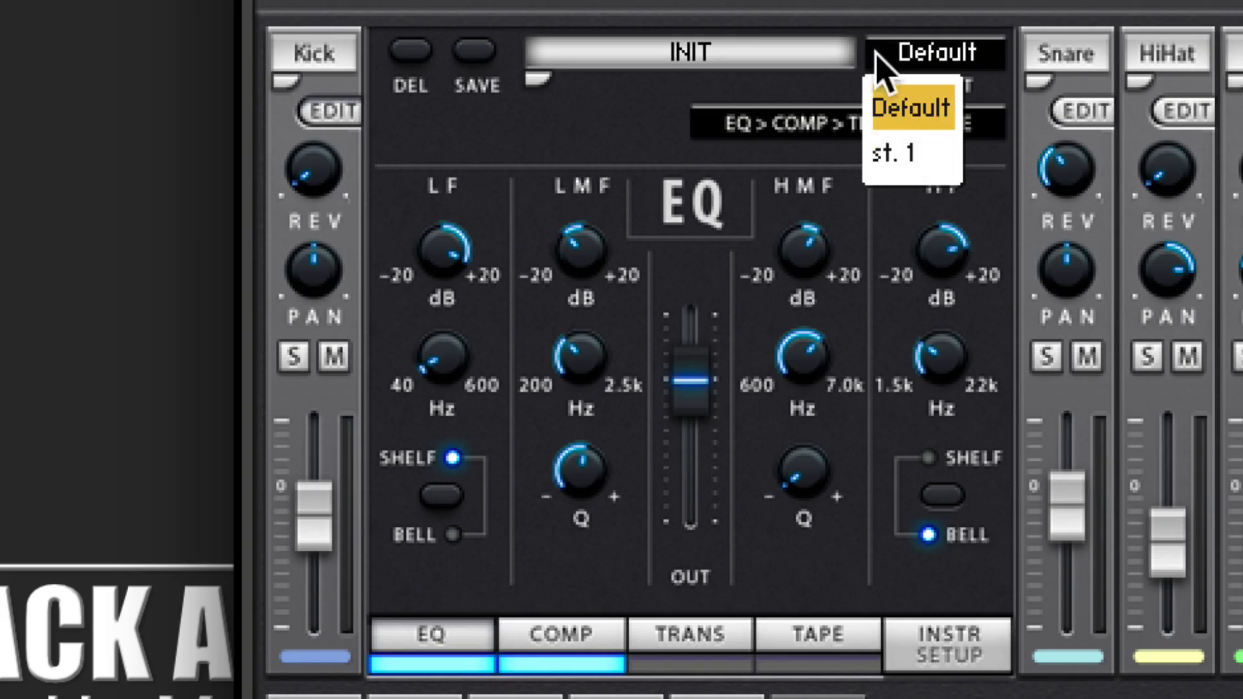
left_click(777, 97)
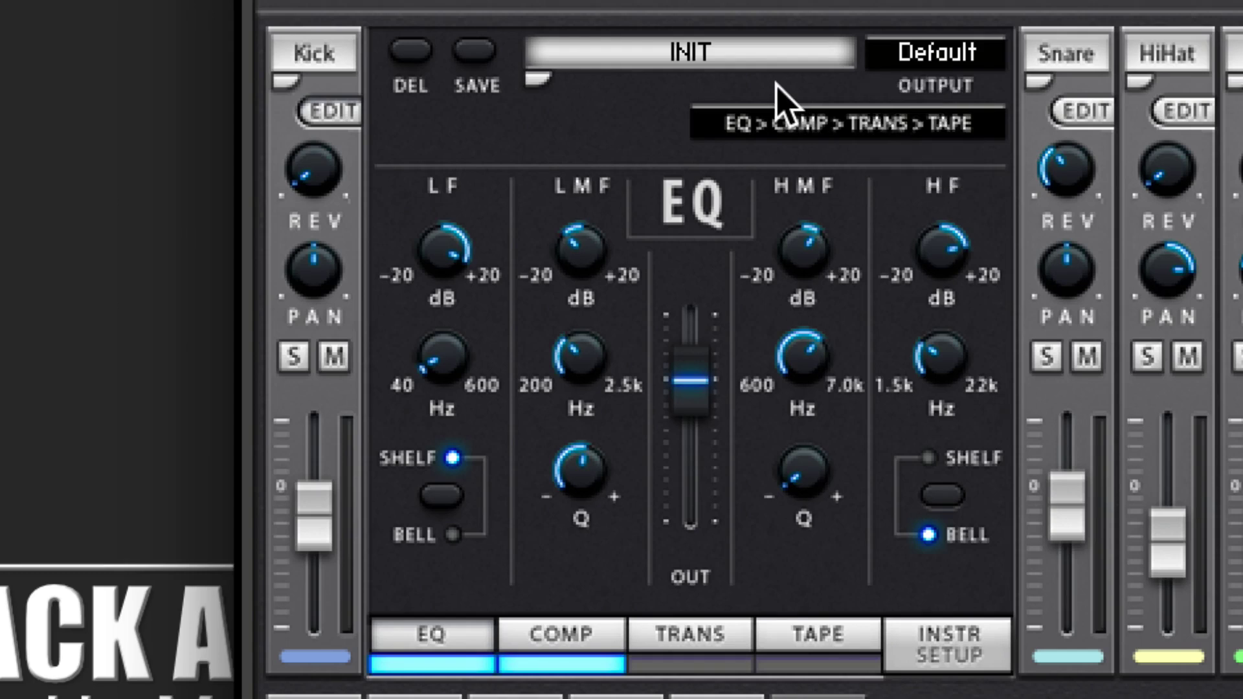
Show the Kick's instrument setup and try its tune and velocity curve controls, leaving both centred.
left_click(969, 651)
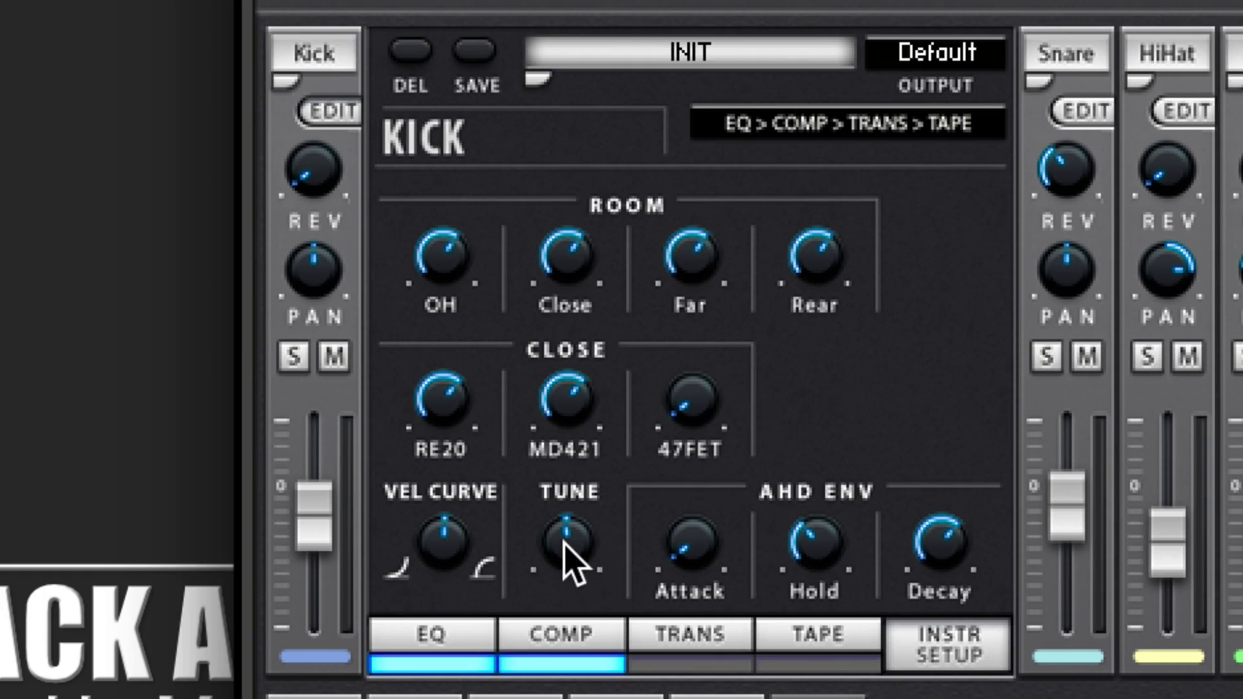
mouse_move(563, 550)
left_mouse_down()
mouse_move(560, 608)
mouse_move(583, 499)
mouse_move(580, 541)
left_mouse_up()
mouse_move(450, 541)
left_mouse_down()
mouse_move(444, 686)
mouse_move(435, 590)
mouse_move(447, 698)
mouse_move(465, 532)
left_mouse_up()
Try removing the Kick's RE20 and MD421 close mics in turn, restoring each level.
left_click_drag(445, 387, 445, 447)
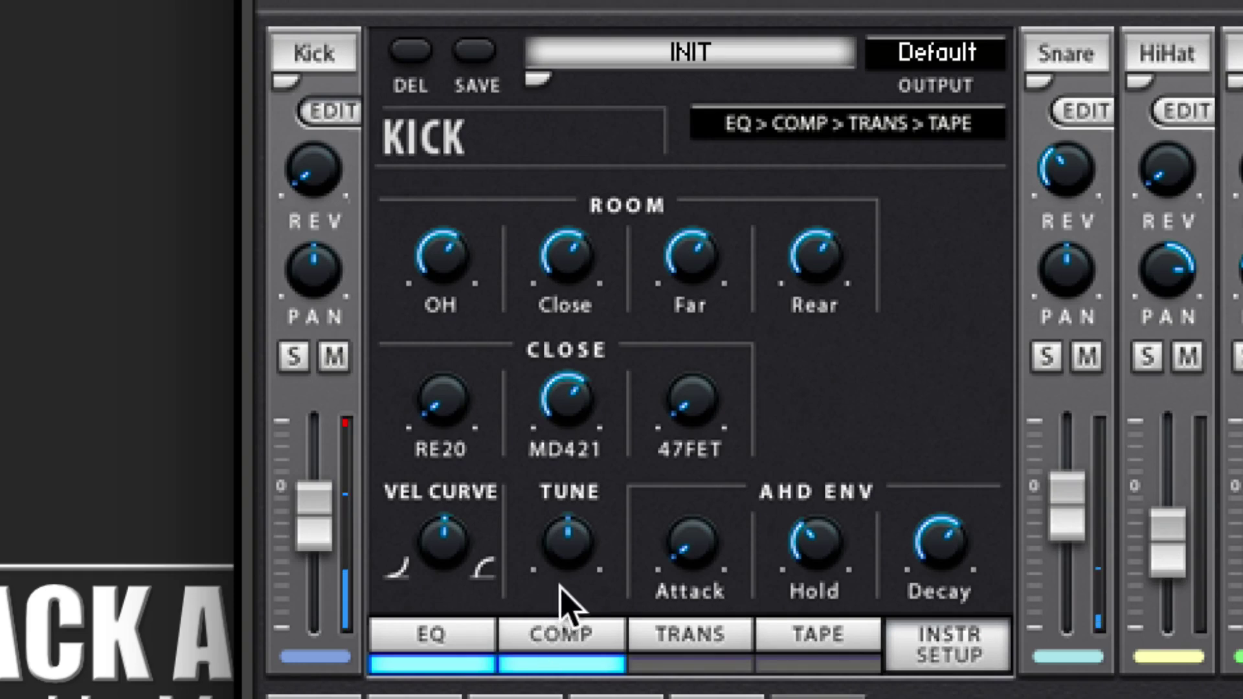
left_click_drag(455, 416, 453, 411)
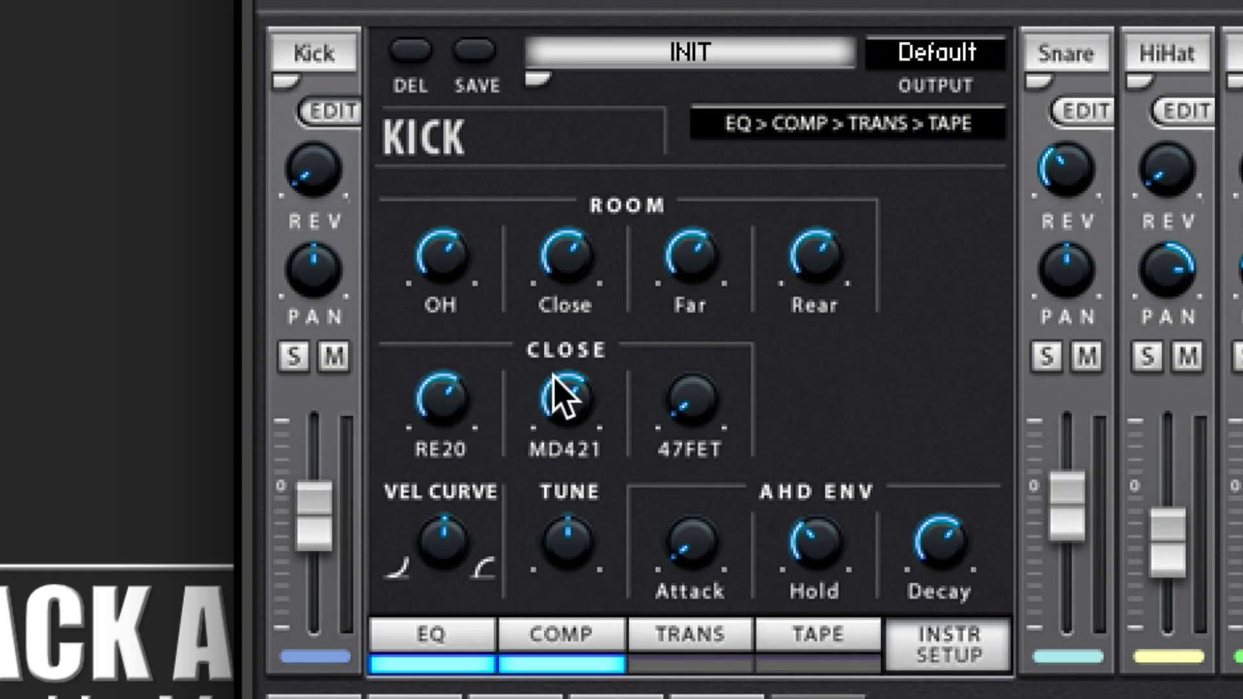
left_click_drag(553, 377, 554, 440)
left_click_drag(570, 414, 570, 376)
Try the Kick with only its 47FET close mic, and return to the RE20 and MD421 mics.
left_click_drag(452, 425, 453, 473)
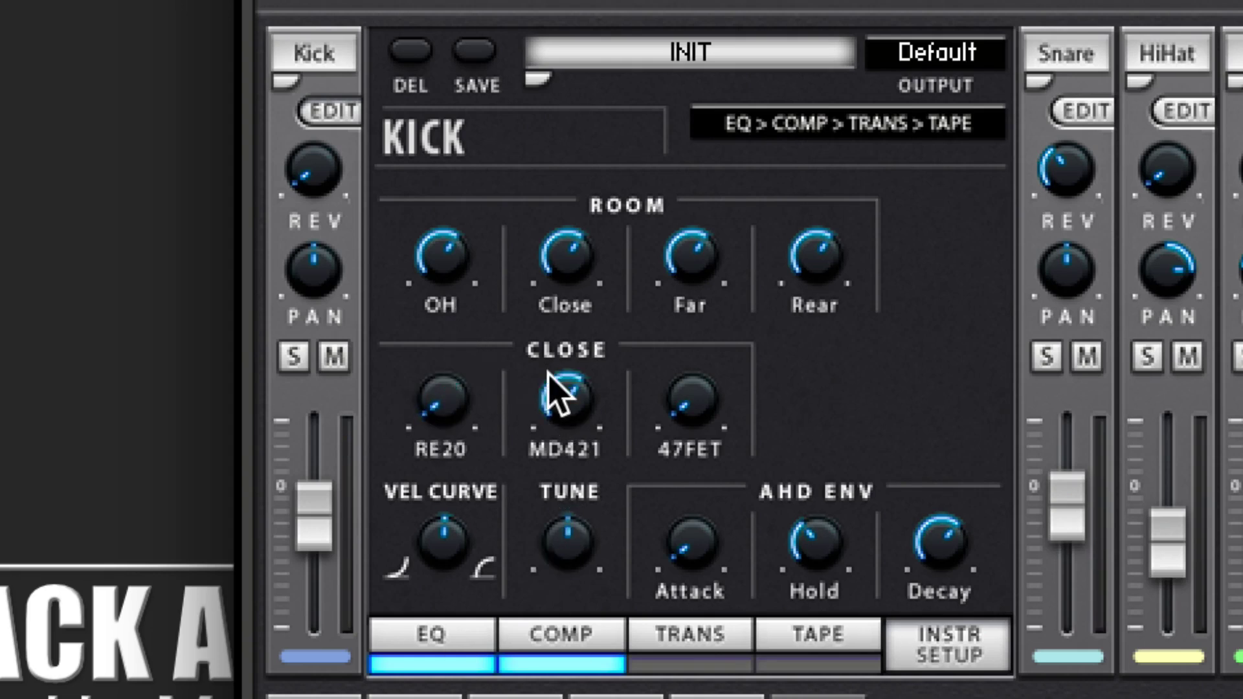
left_click_drag(555, 392, 556, 440)
left_click_drag(666, 375, 696, 408)
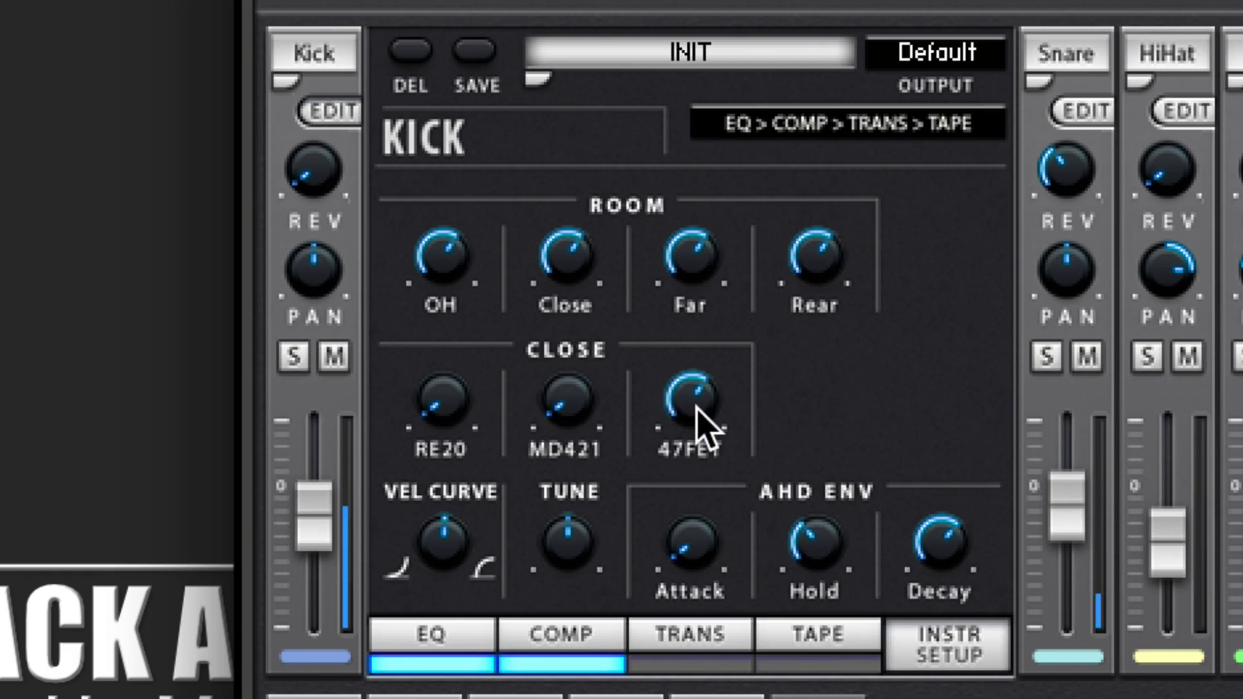
left_click_drag(567, 414, 568, 384)
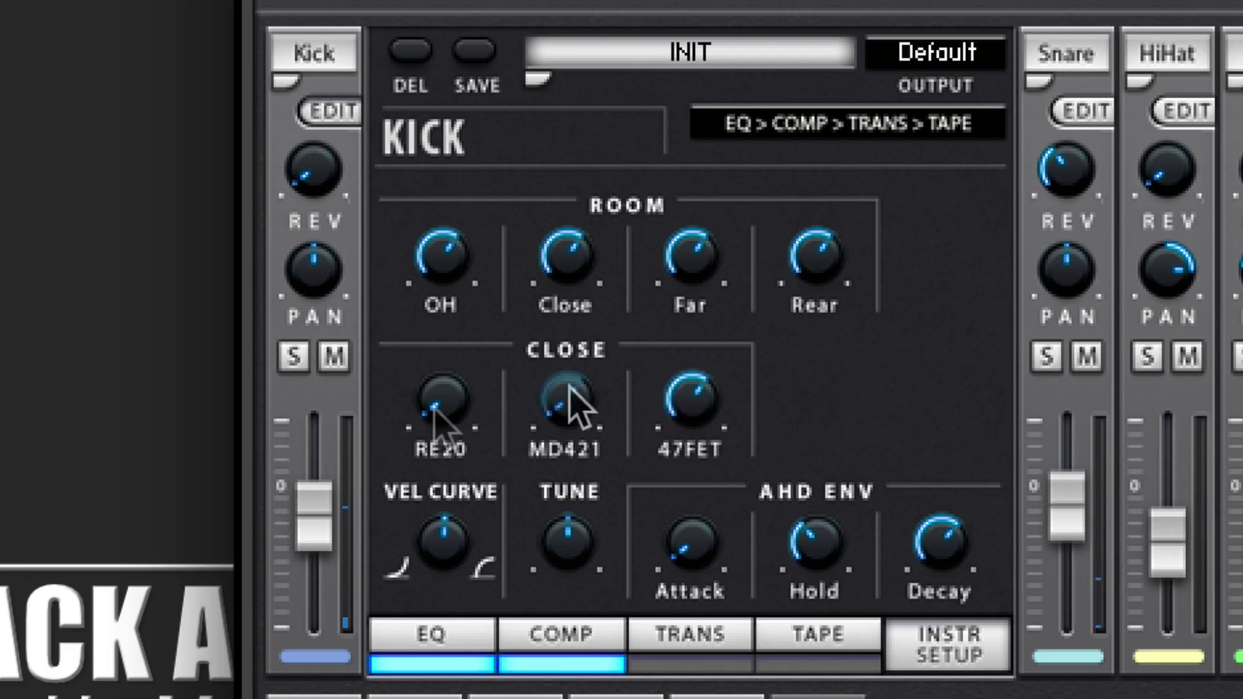
left_click_drag(437, 413, 437, 382)
left_click_drag(681, 382, 682, 424)
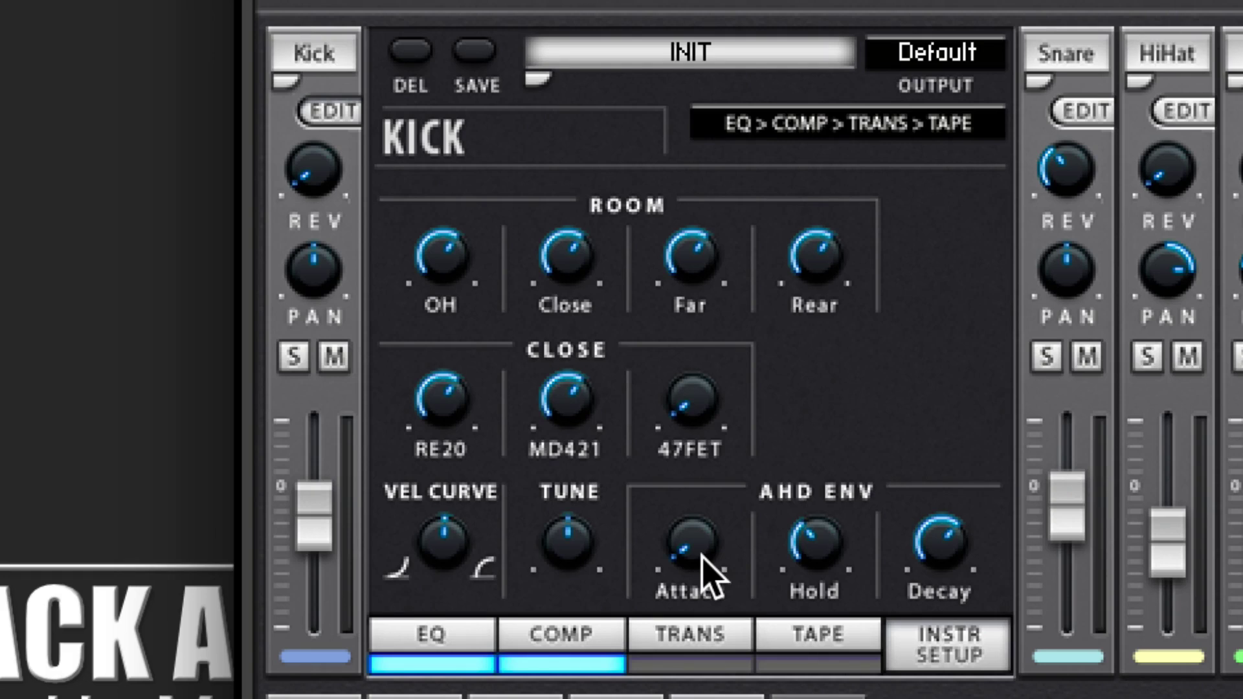
Solo the Kick and try its envelope's attack, with shorter hold and decay settings.
left_click(293, 356)
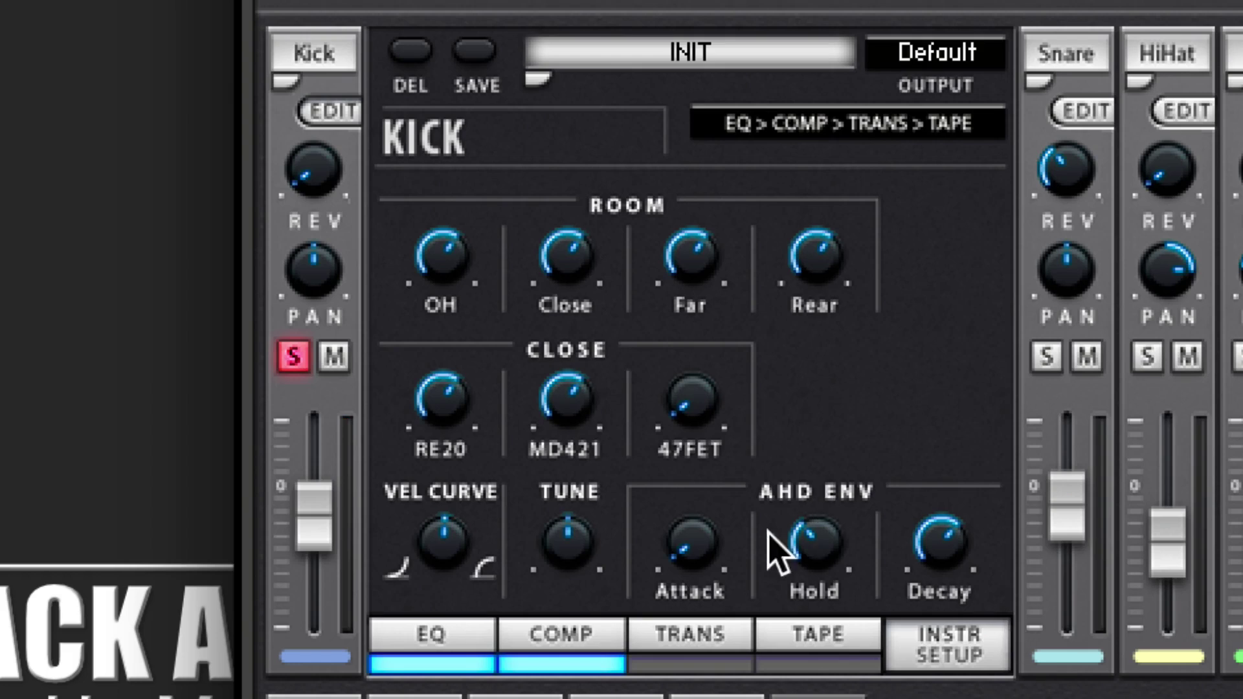
left_click_drag(691, 566, 685, 537)
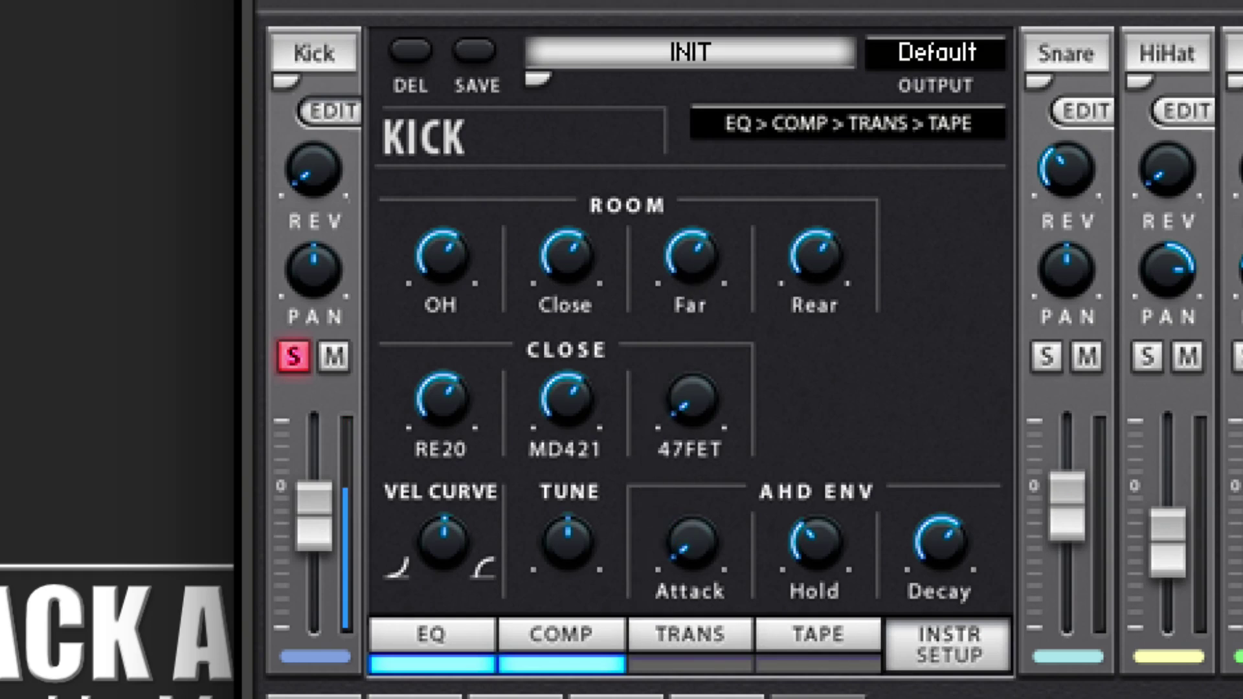
left_click_drag(815, 558, 810, 654)
left_click_drag(932, 555, 902, 578)
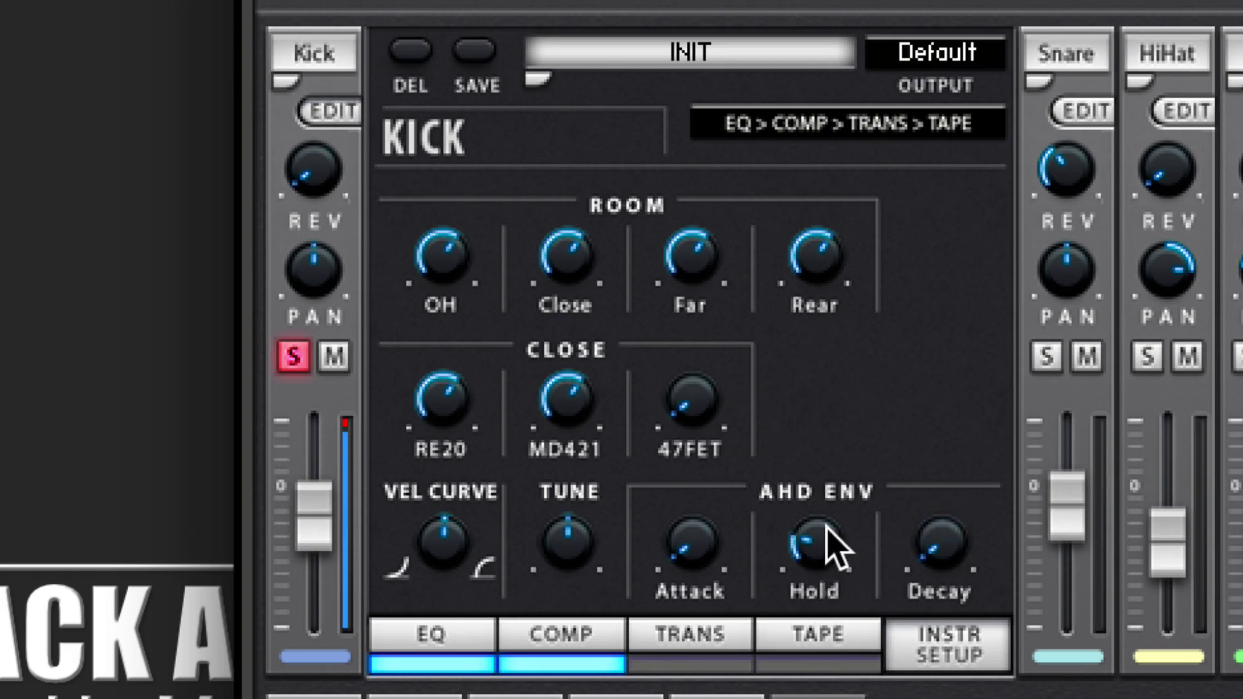
left_click_drag(827, 541, 854, 482)
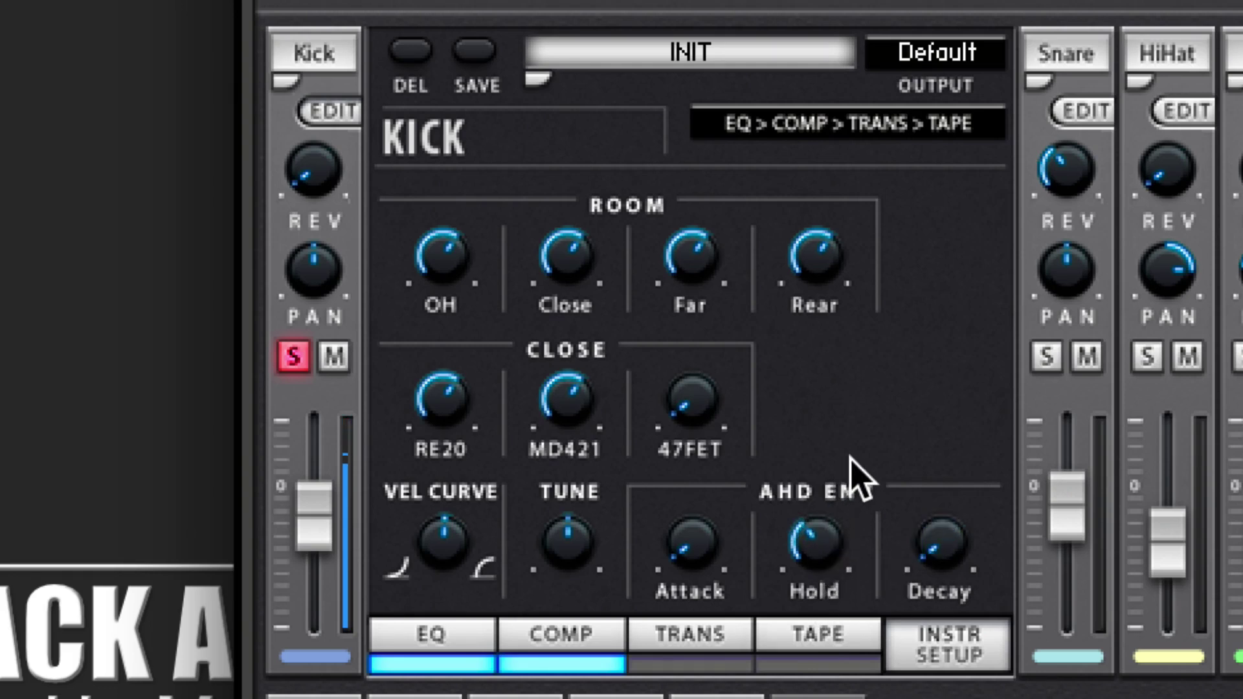
Raise the Kick envelope's Decay and Hold to maximum and turn off the Kick's solo.
left_click_drag(931, 558, 943, 273)
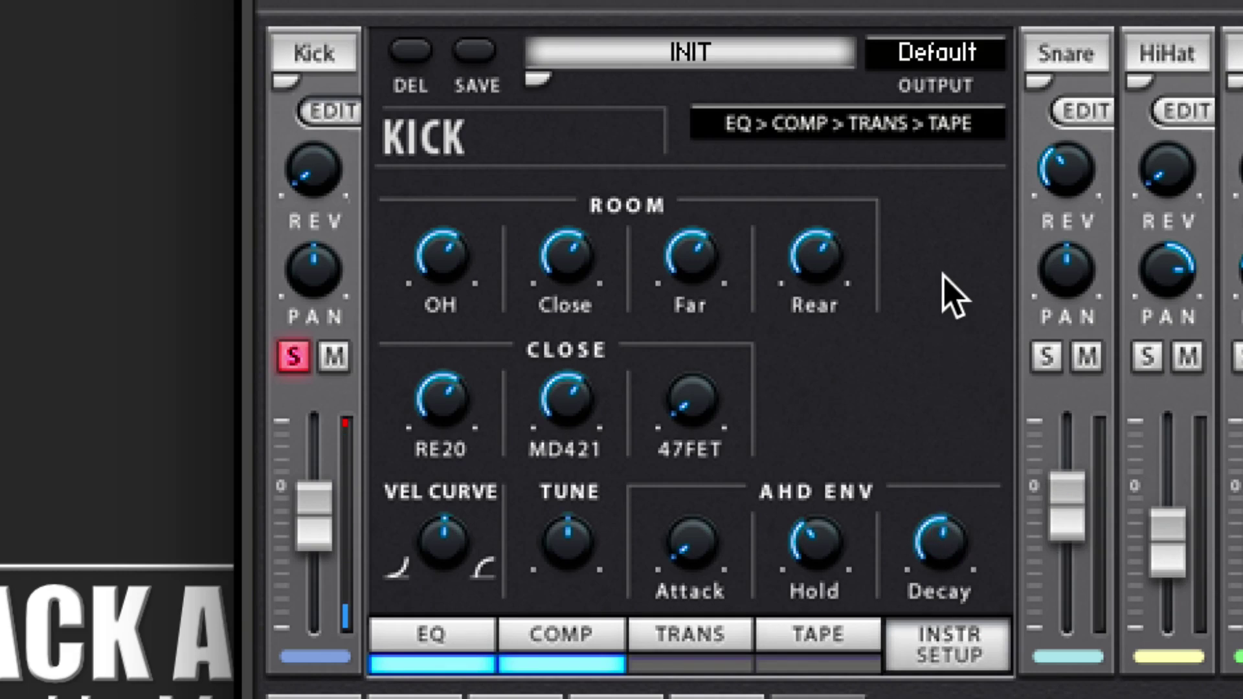
left_click_drag(824, 569, 822, 22)
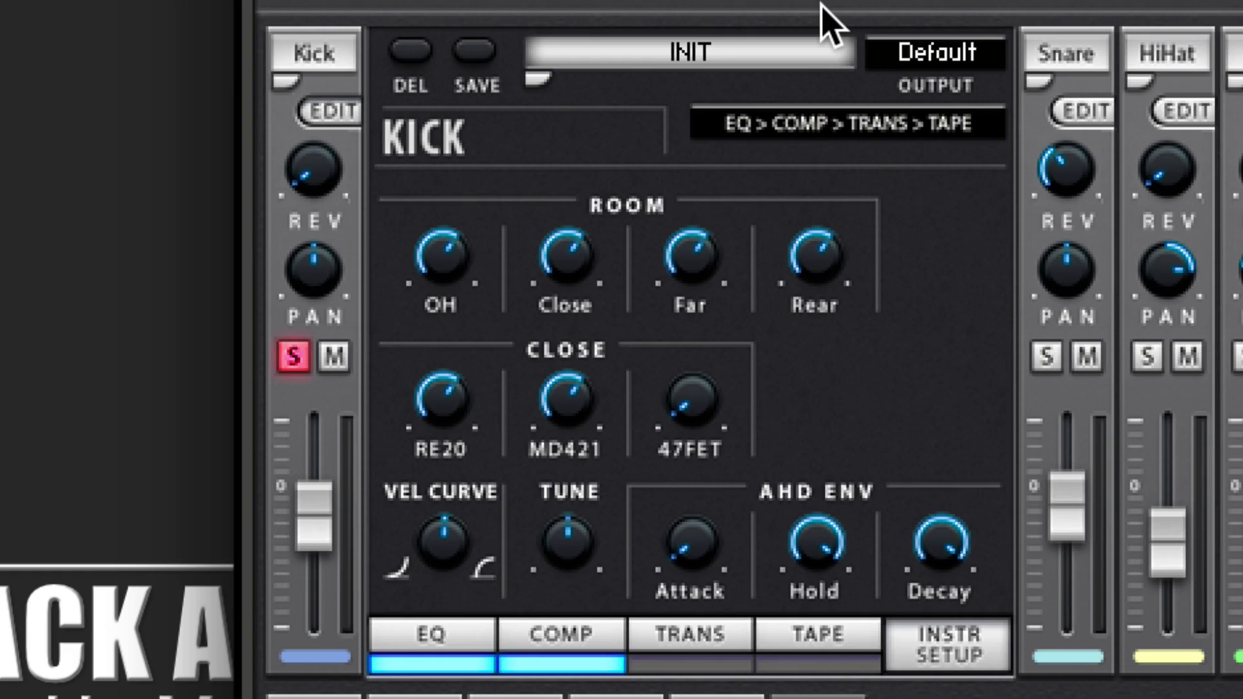
left_click(293, 356)
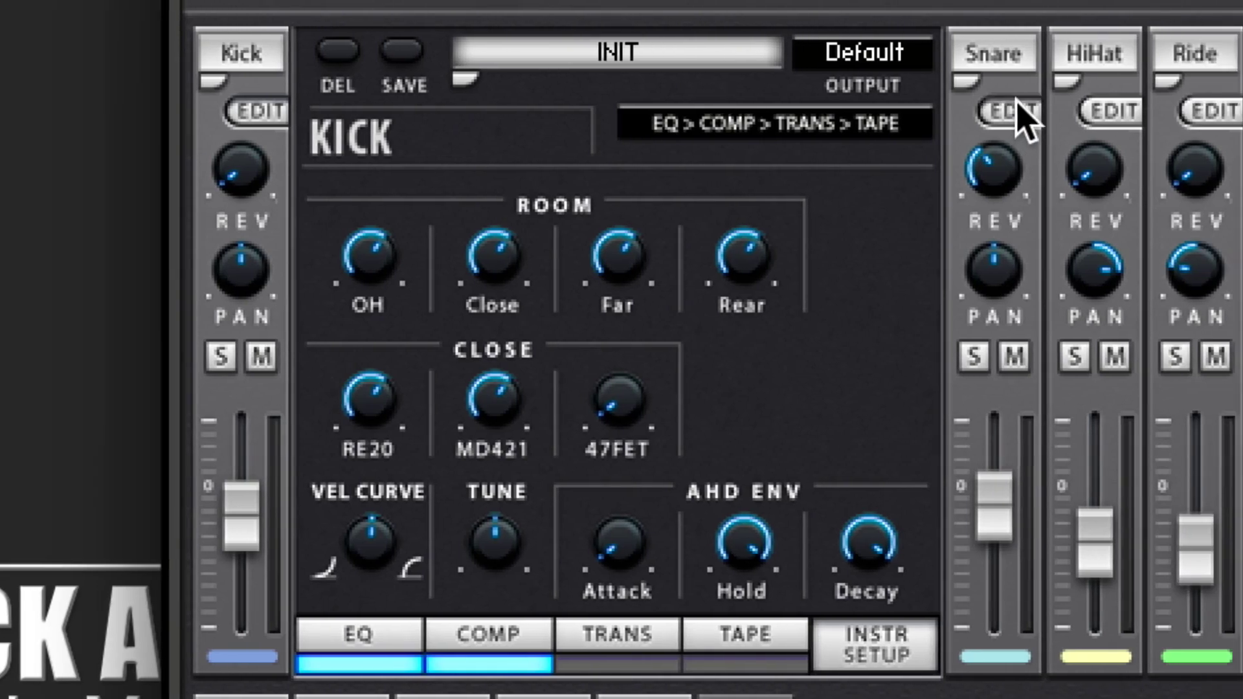
Compare the Snare's instrument setup with the Kick's, ending on the Snare.
left_click(1023, 113)
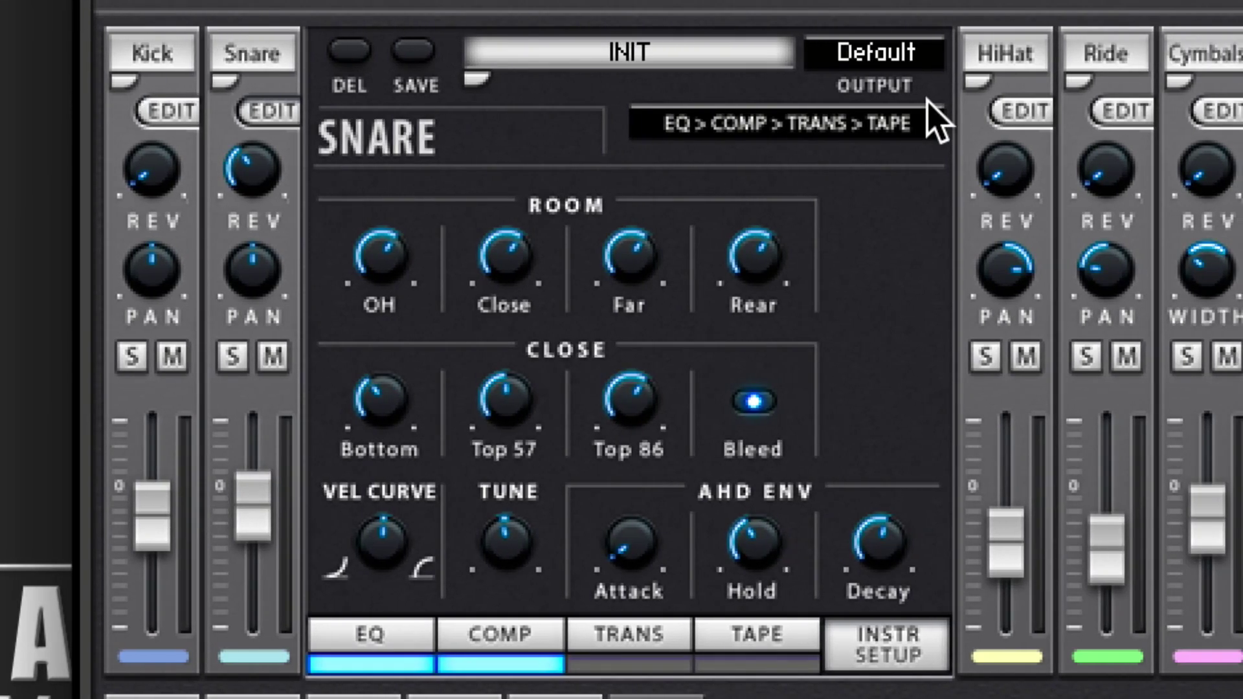
left_click(167, 111)
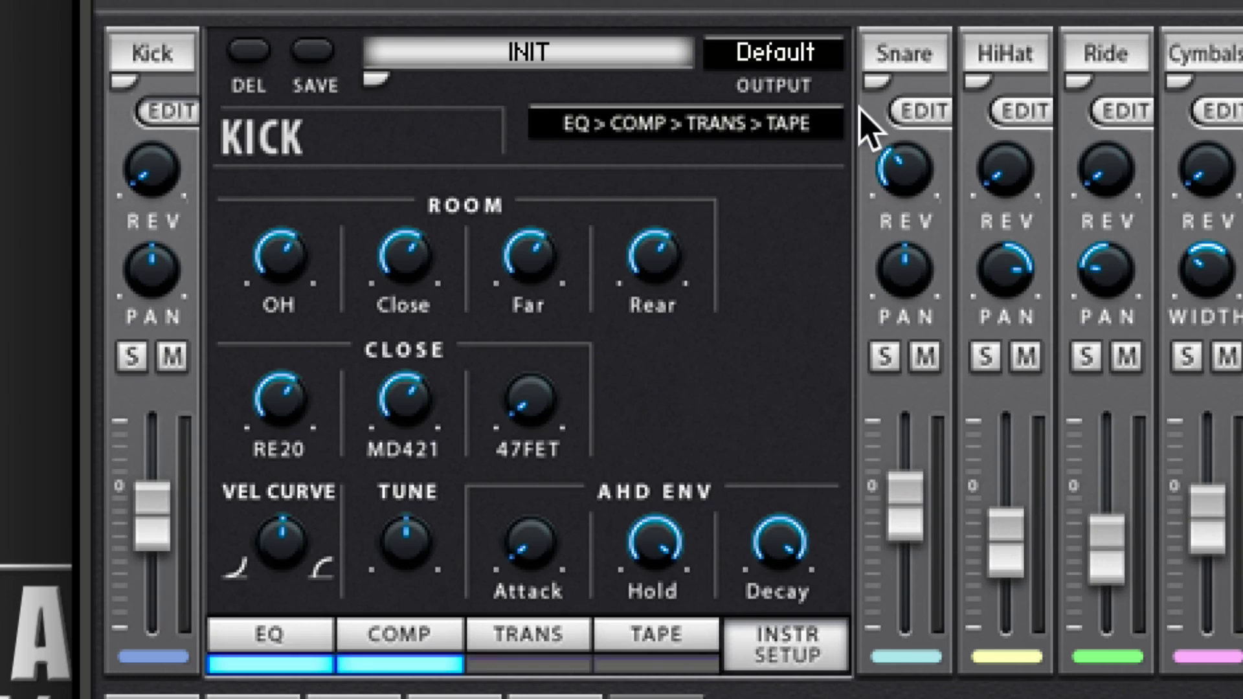
left_click(921, 116)
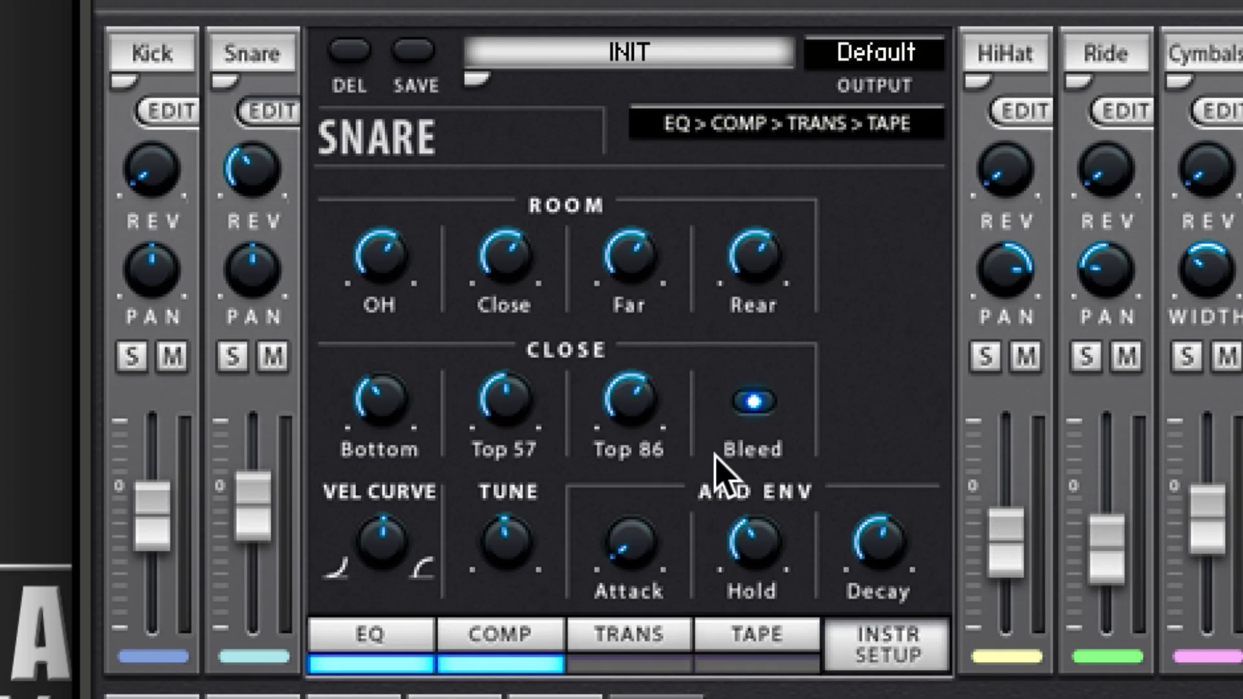
Toggle the Snare's Bleed option off and leave it on again.
left_click(769, 396)
left_click(771, 396)
left_click(771, 397)
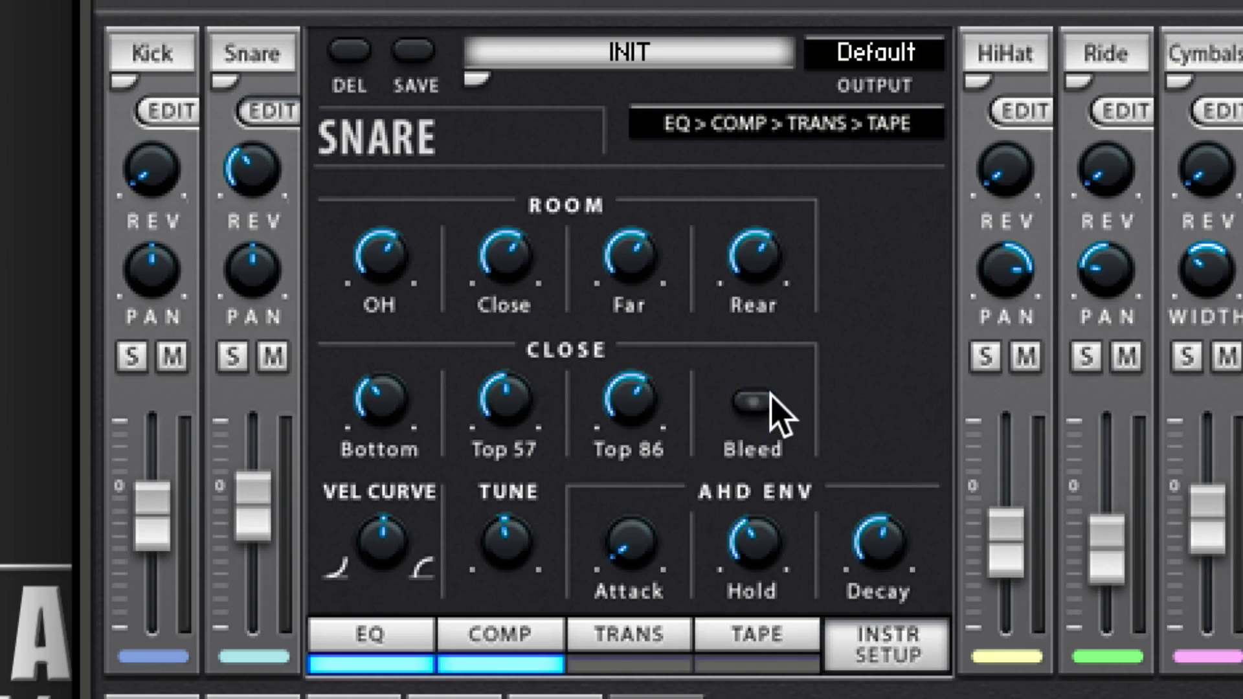
left_click(774, 398)
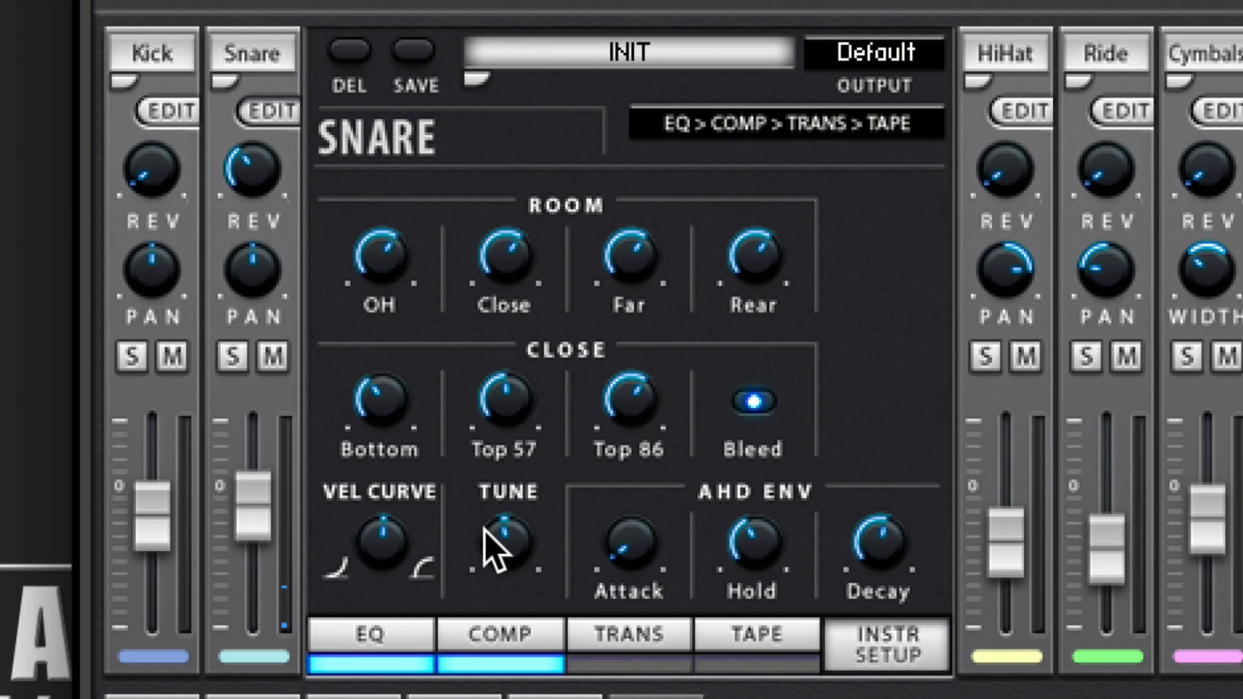
Try the Snare's velocity curve at its extremes and reset it to the centre.
left_click_drag(391, 518, 380, 698)
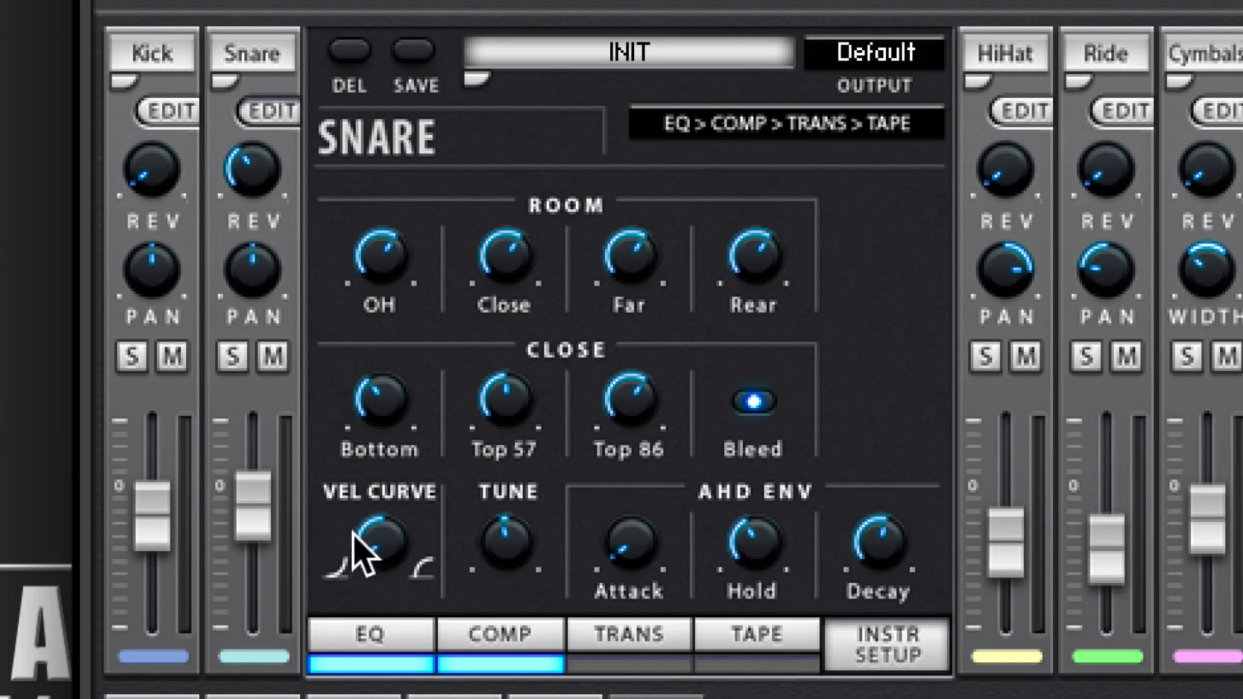
left_click_drag(356, 541, 388, 310)
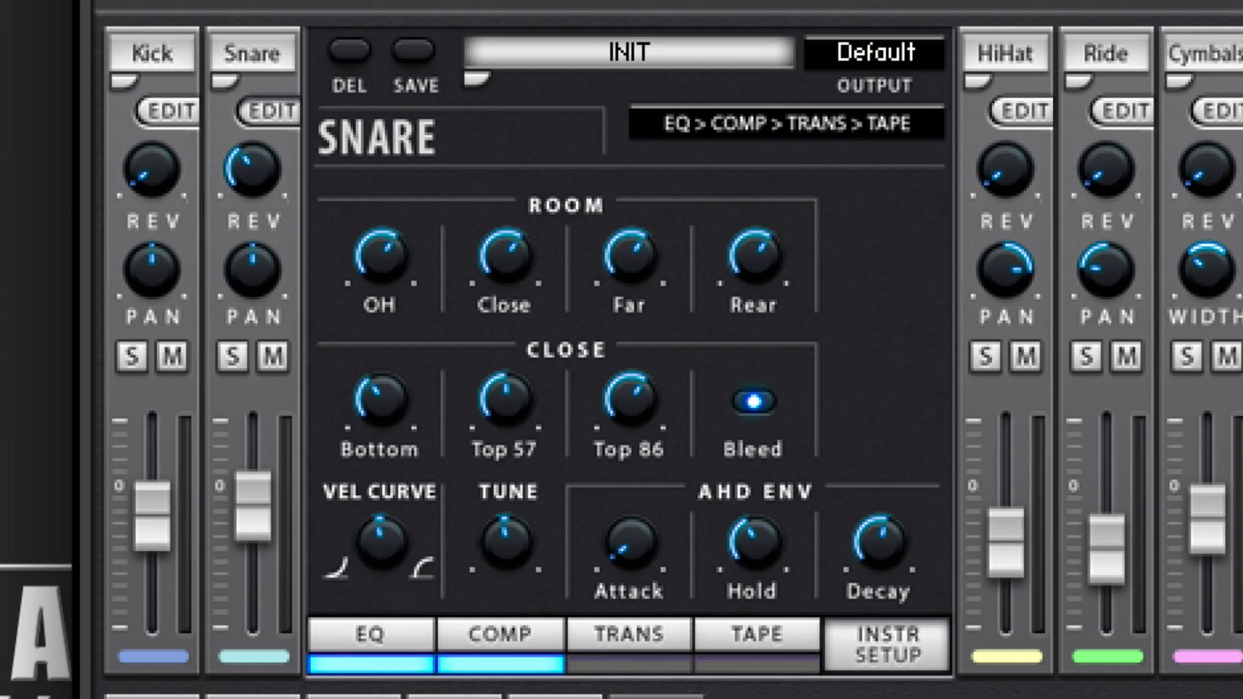
left_click_drag(413, 655, 407, 698)
left_click_drag(391, 530, 376, 698)
double_click(383, 549)
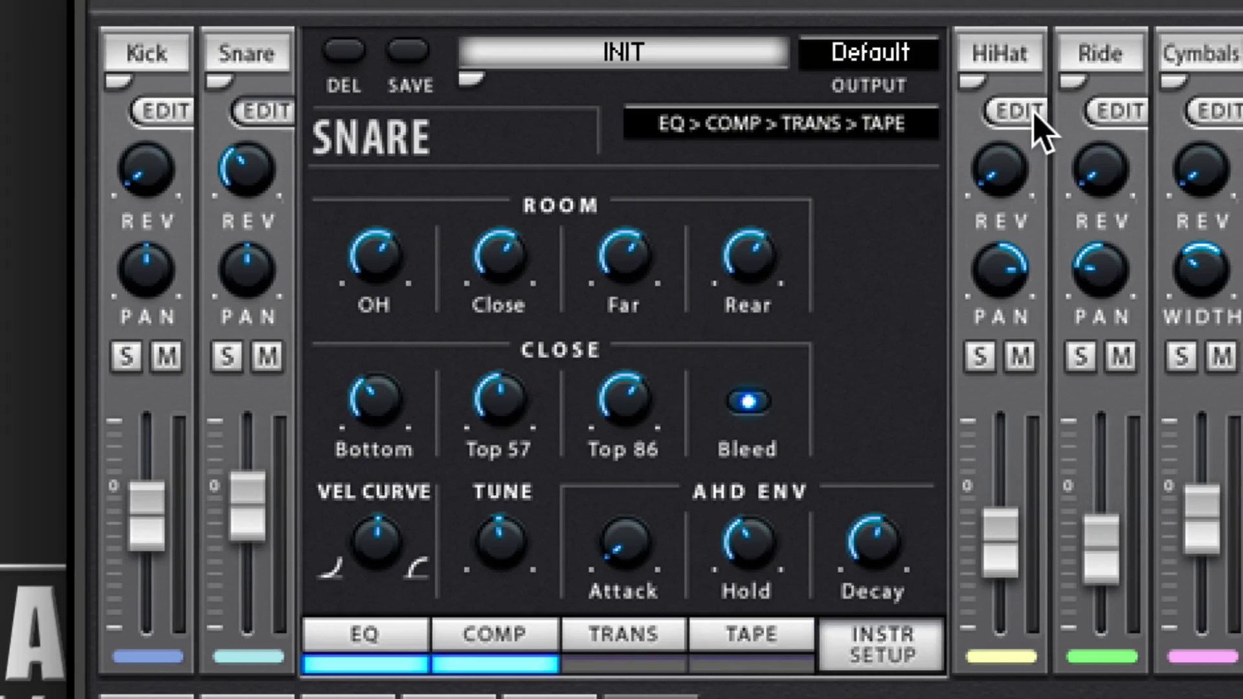
In the HiHat's instrument setup, try MIDI CC# 001, return to 004, and turn Opening down to minimum.
left_click(1034, 114)
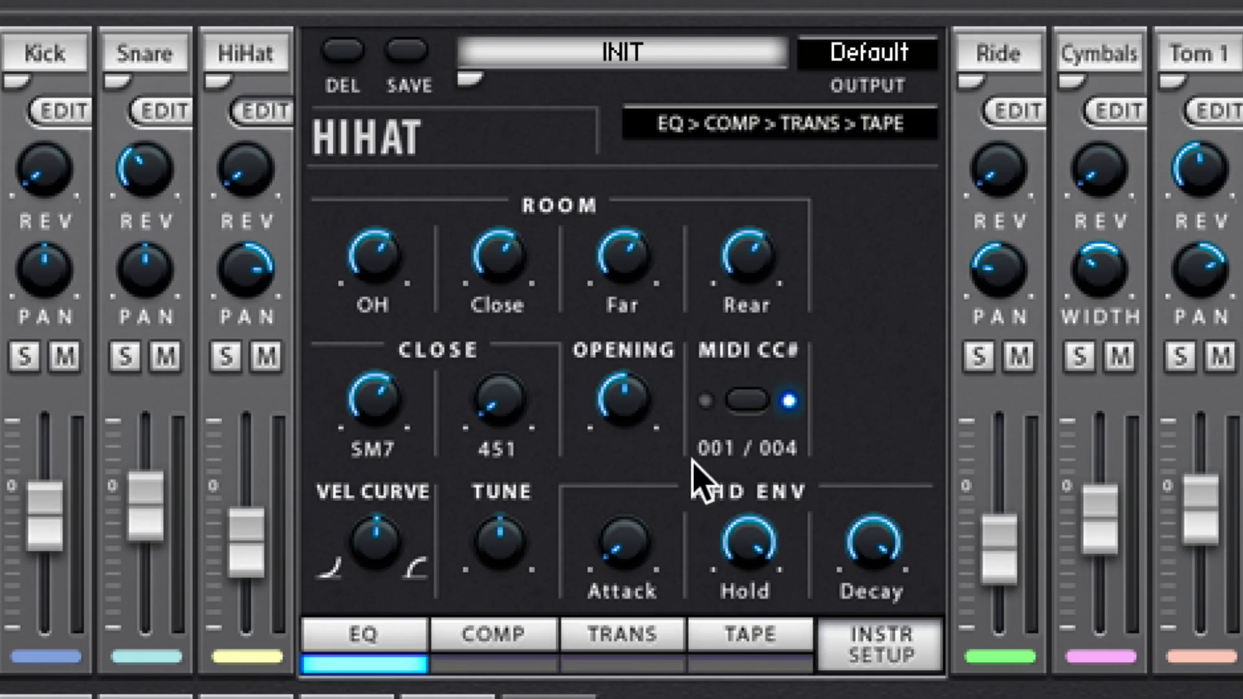
left_click(767, 409)
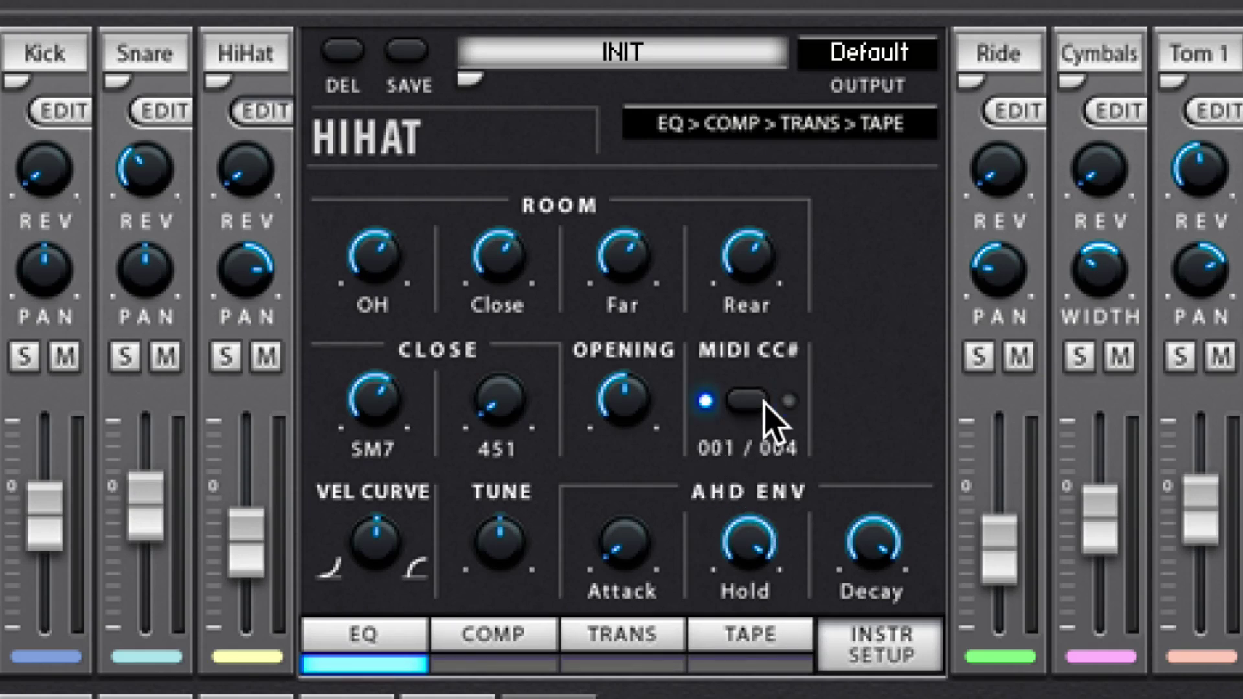
left_click(765, 406)
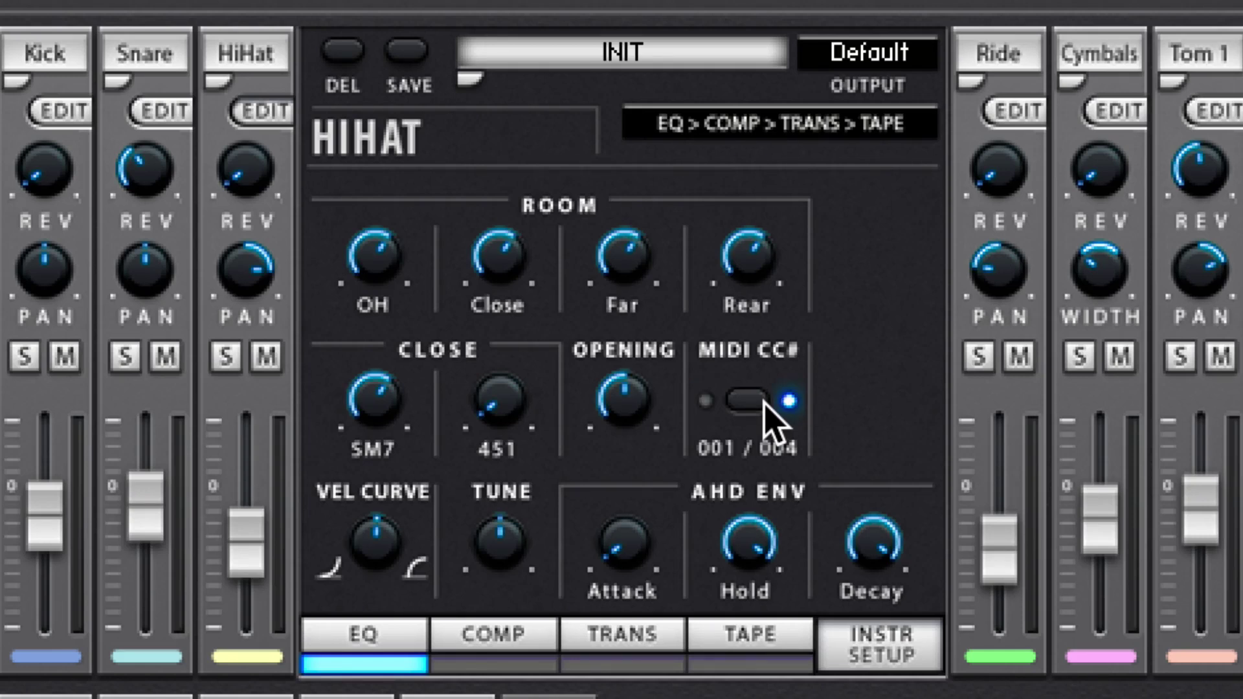
left_click_drag(621, 417, 647, 686)
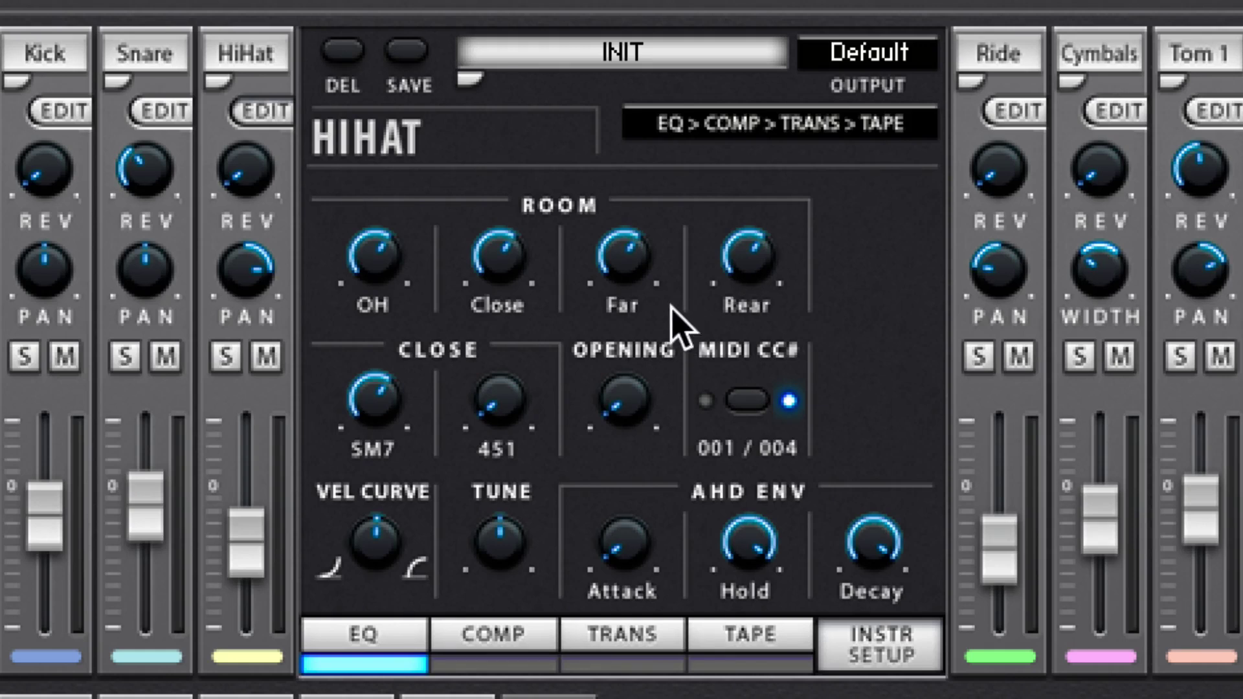
Turn the HiHat's Opening up to maximum and bring it back to the centre.
left_click_drag(643, 416, 632, 3)
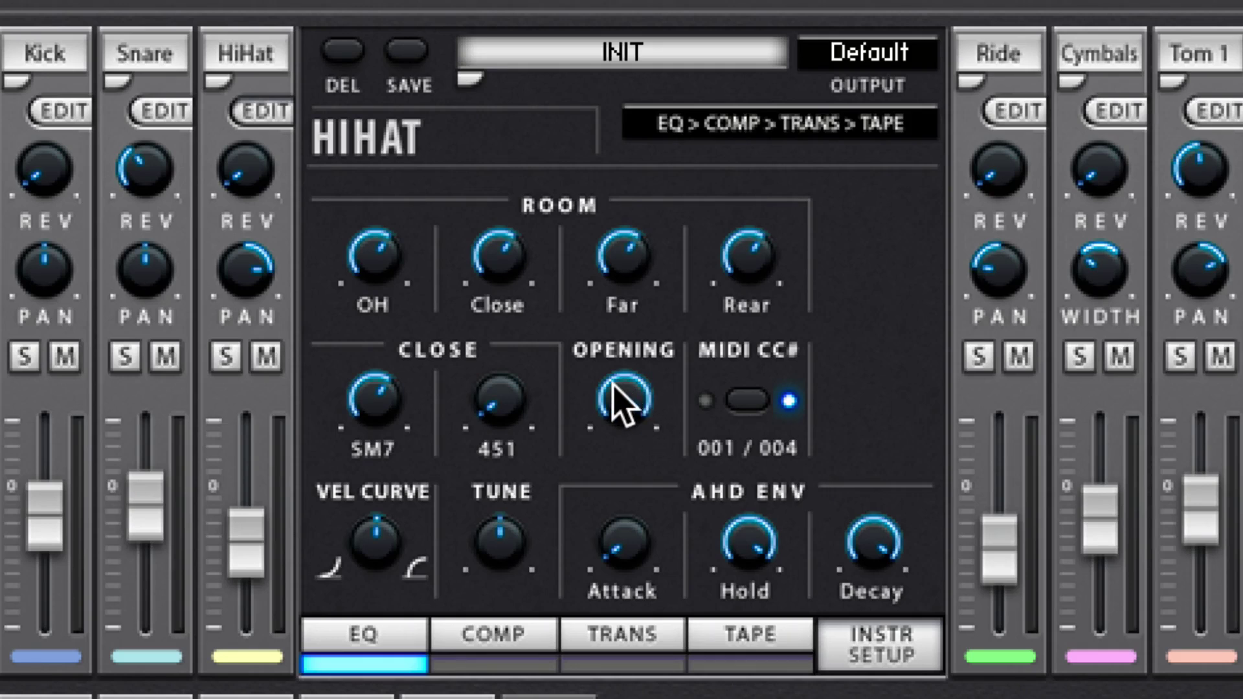
left_click_drag(613, 387, 616, 397)
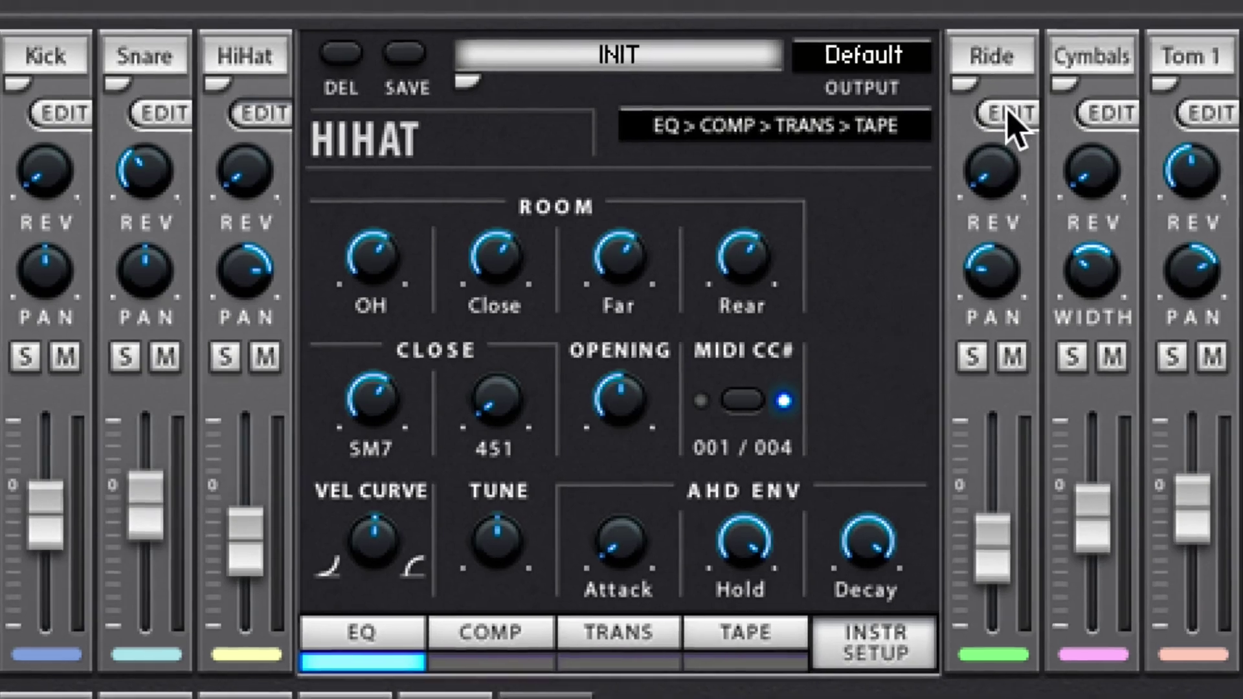
View the Ride's instrument setup, then adjust the Hi-Pass in the Cymbals' instrument setup.
left_click(1010, 117)
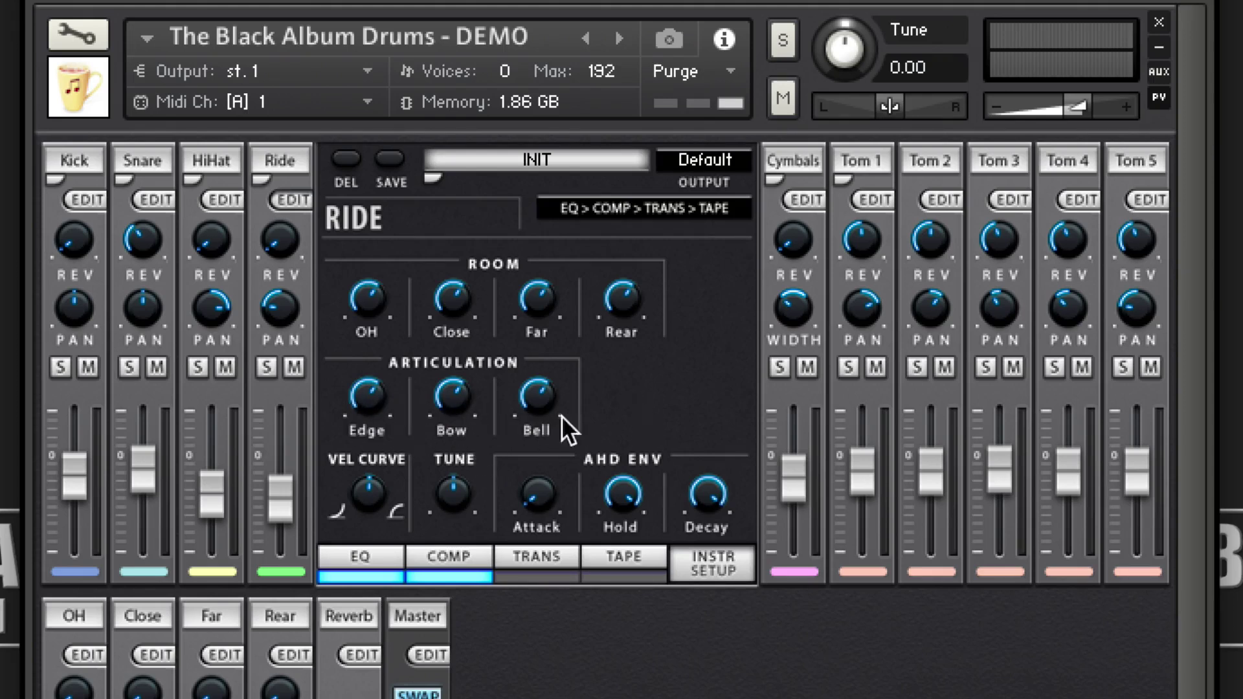
left_click(803, 200)
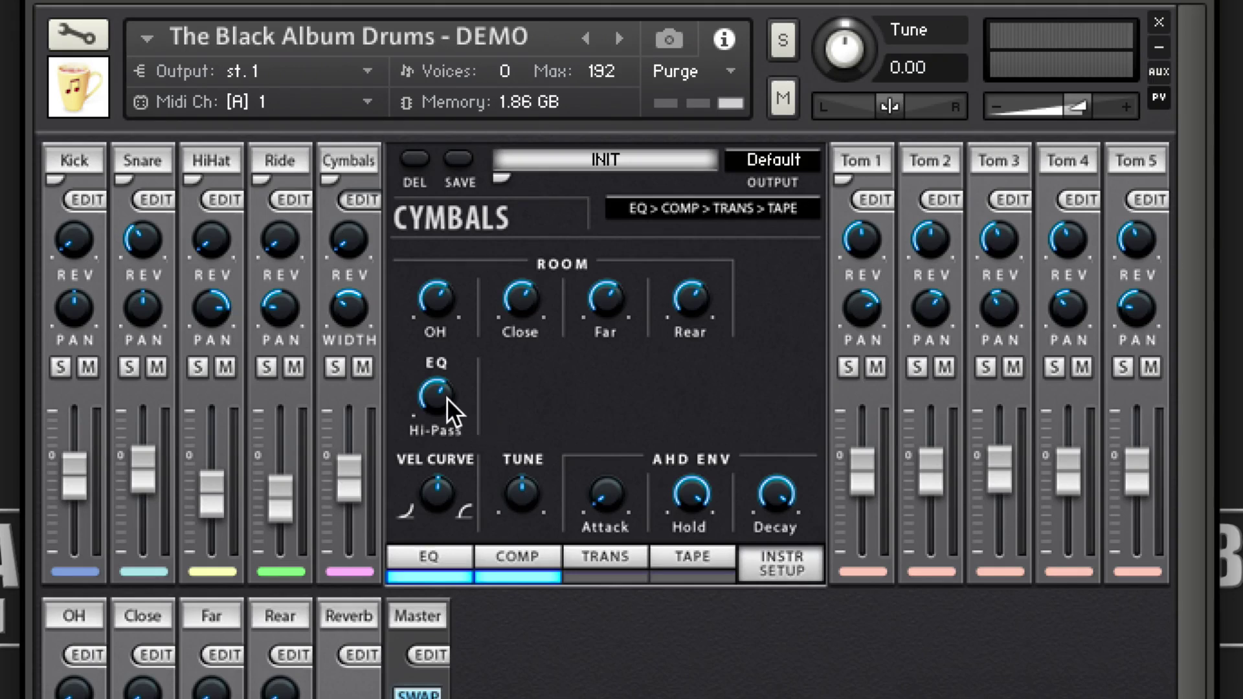
left_click_drag(436, 393, 430, 411)
Show the instrument setups of Tom 1 through Tom 5 one after another.
left_click(872, 195)
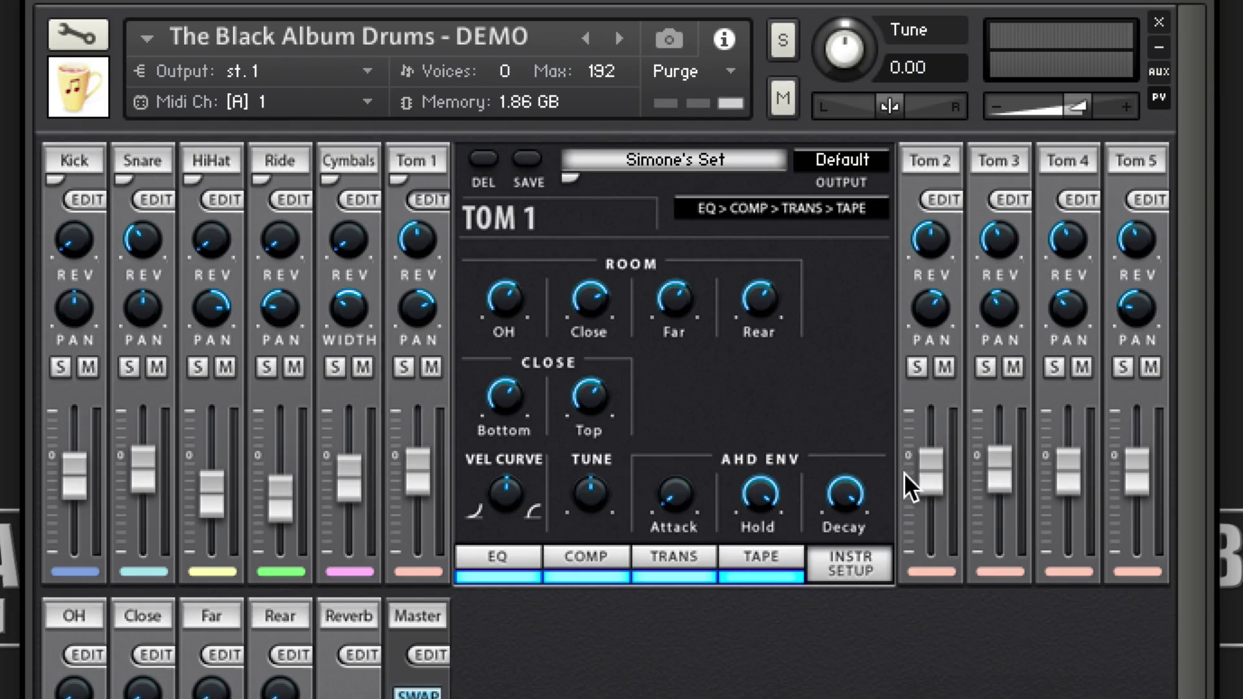
left_click(942, 199)
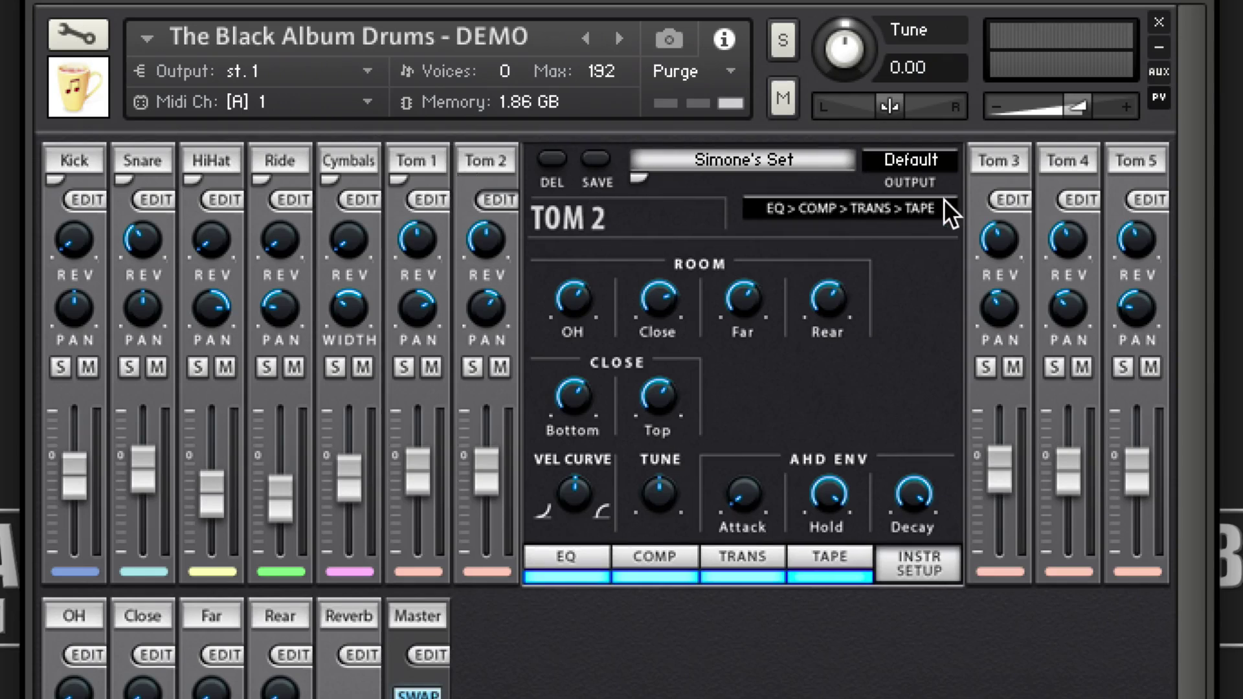
left_click(1010, 200)
left_click(1080, 202)
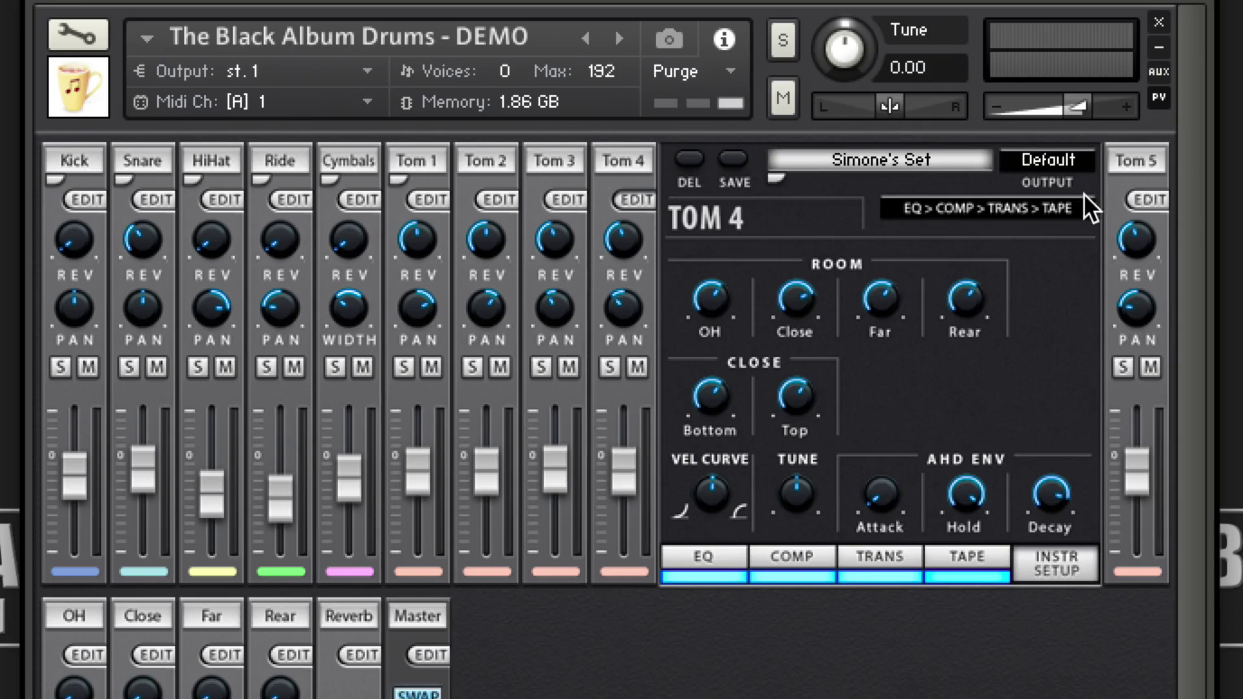
left_click(1145, 200)
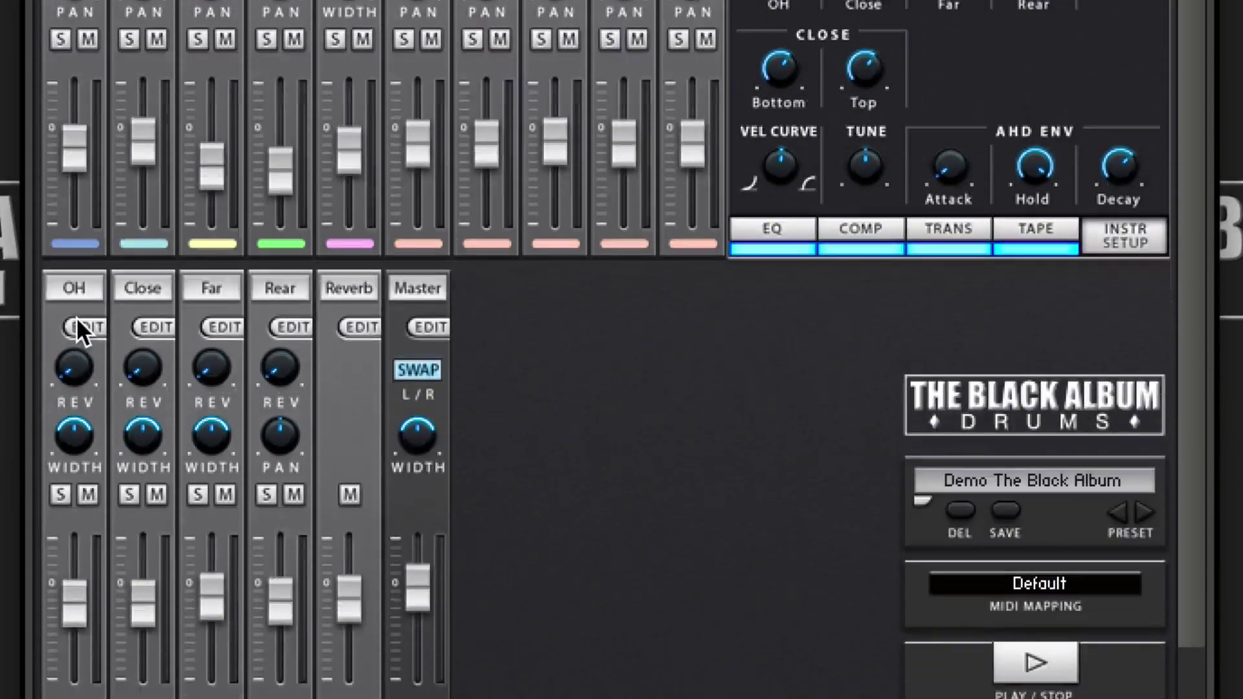
Open the OH channel, try its stereo width, and adjust the Pan in its setup.
left_click(78, 650)
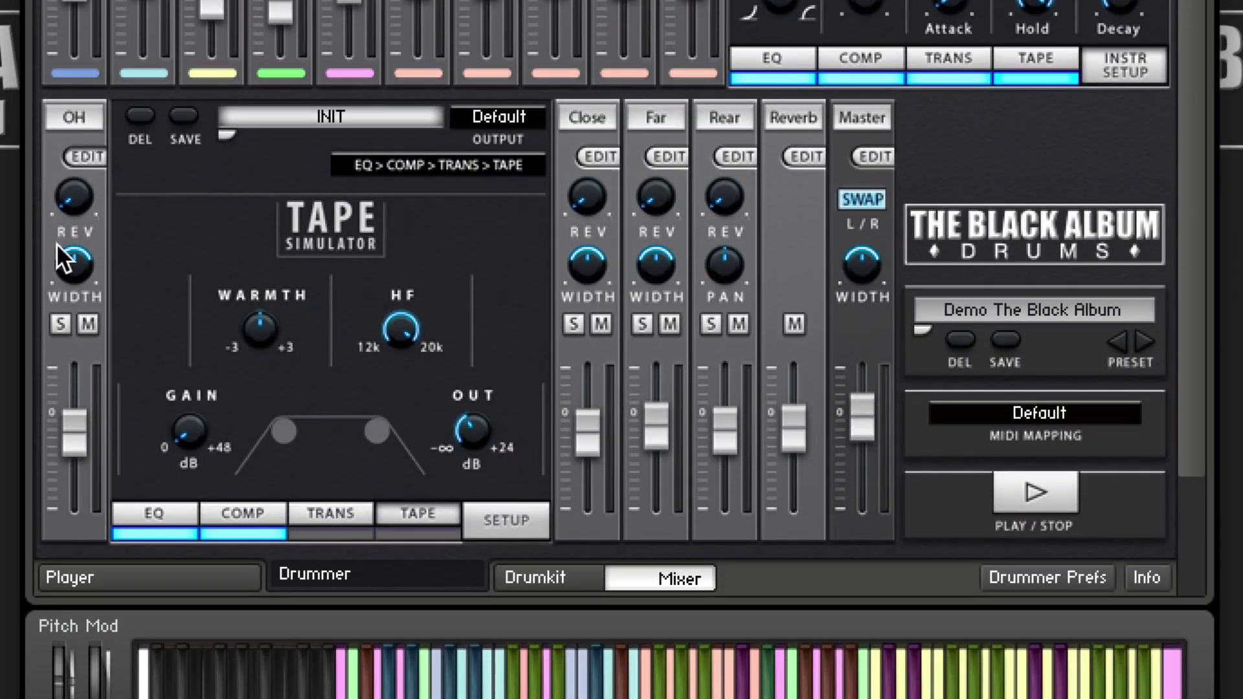
mouse_move(65, 271)
left_mouse_down()
mouse_move(68, 379)
mouse_move(76, 251)
left_mouse_up()
left_click_drag(55, 266, 48, 238)
left_click(500, 518)
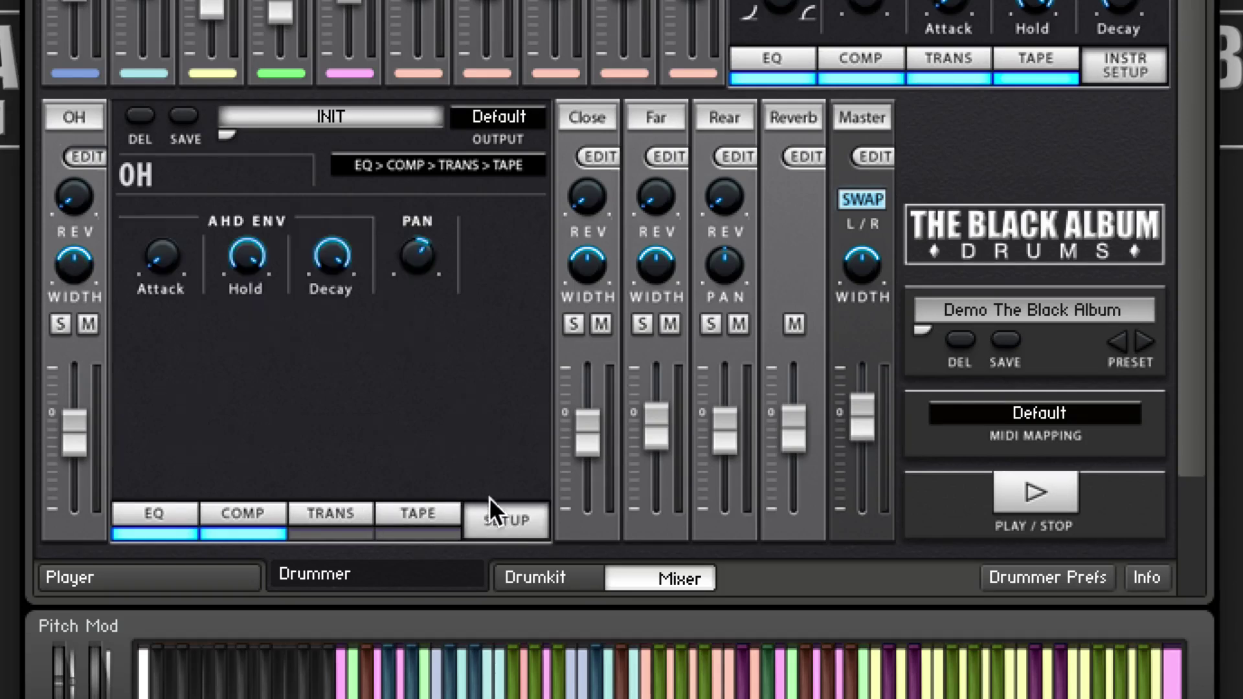
left_click_drag(422, 287, 436, 256)
Compare the setups of the Close, Far and Rear room channels and show the Master's setup.
left_click(596, 150)
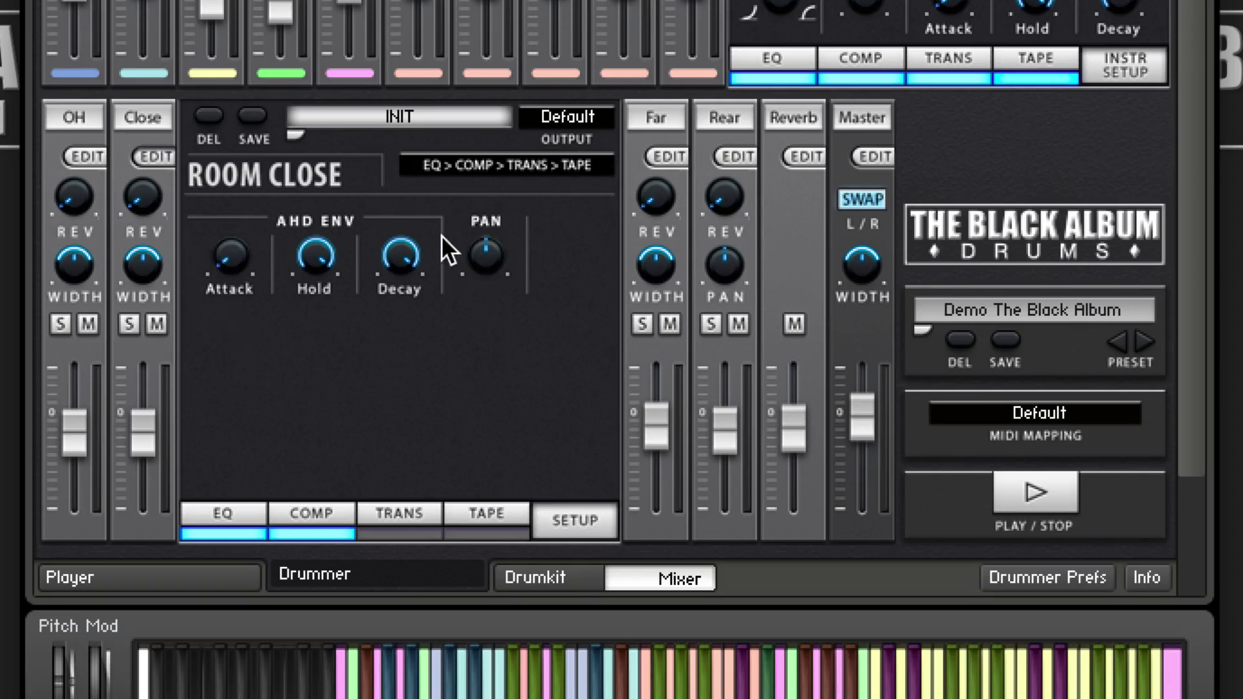
left_click(667, 156)
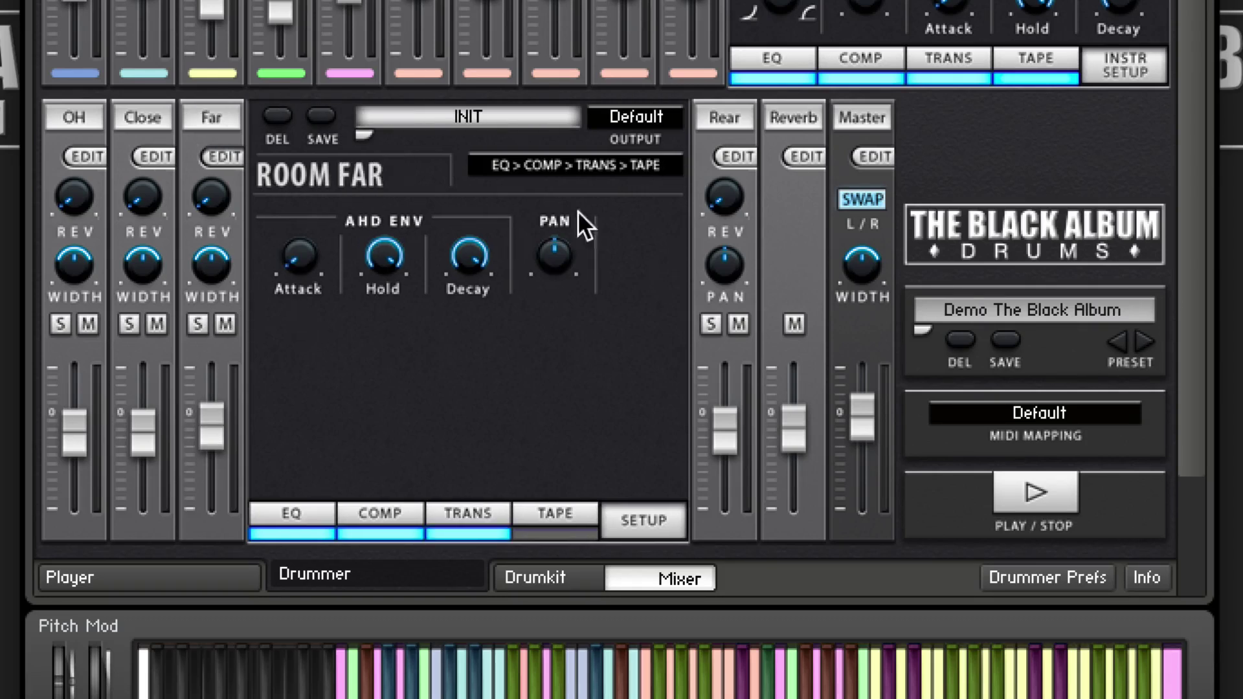
left_click(730, 154)
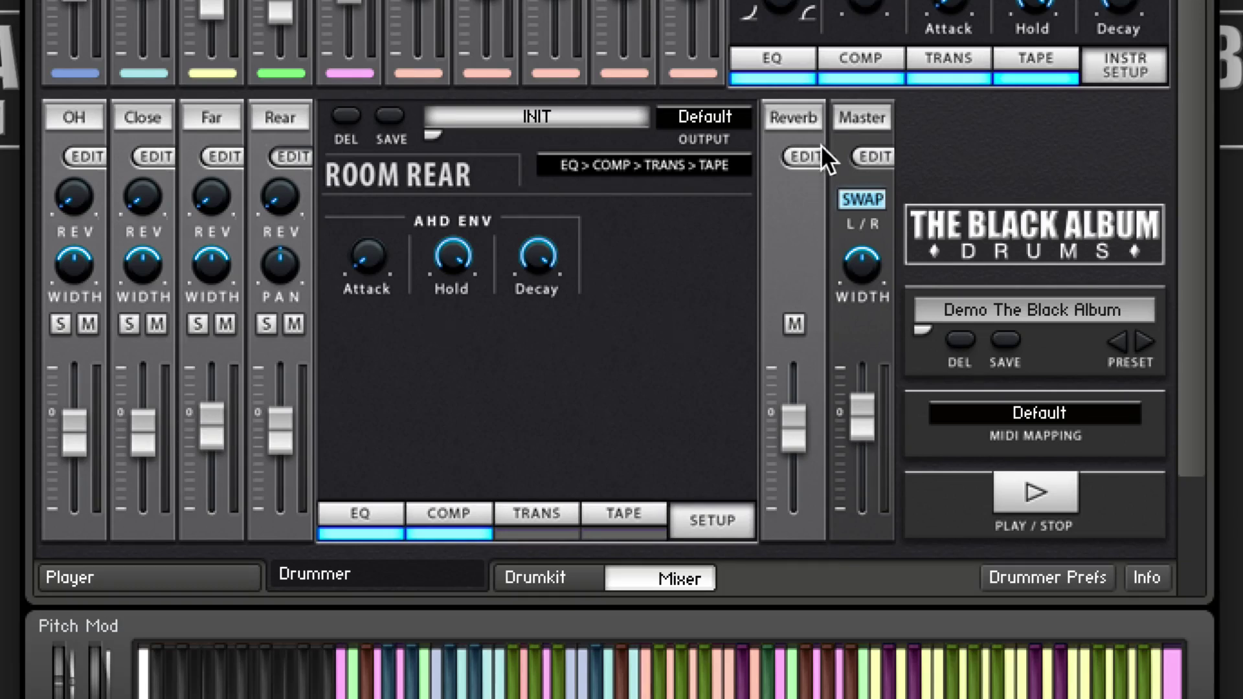
left_click(875, 157)
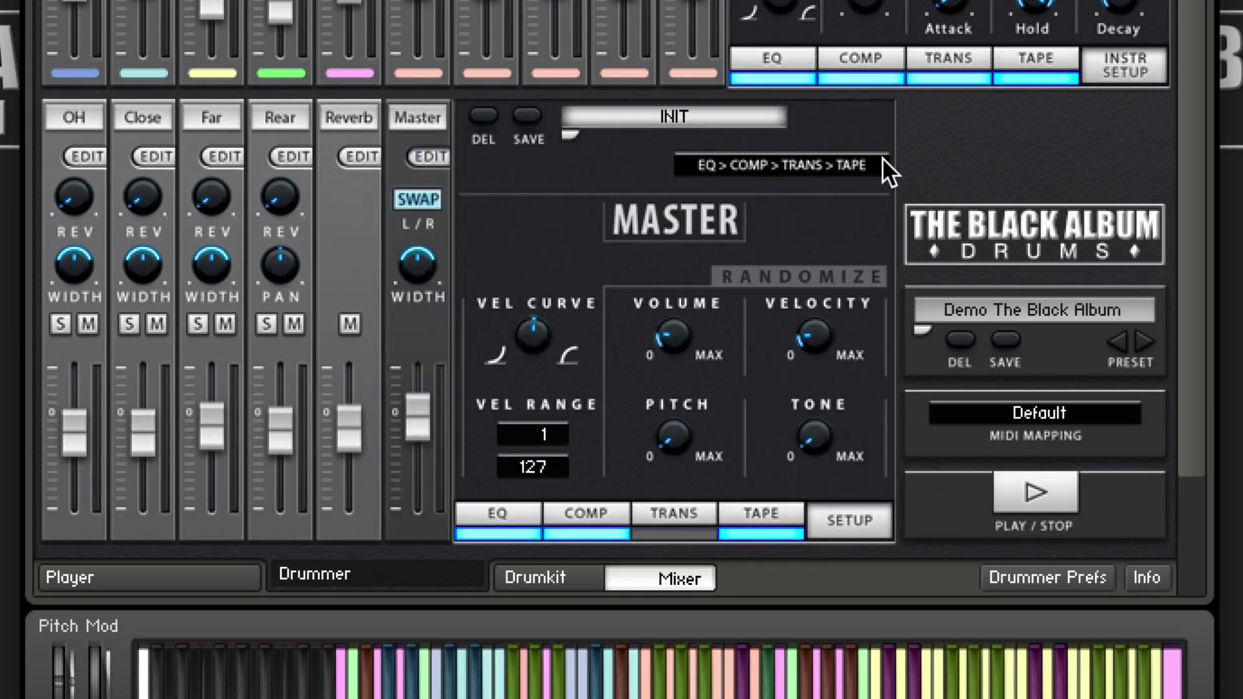
Show the Reverb channel's settings, look over the available IRs while keeping Gate, and close its editor.
left_click(360, 155)
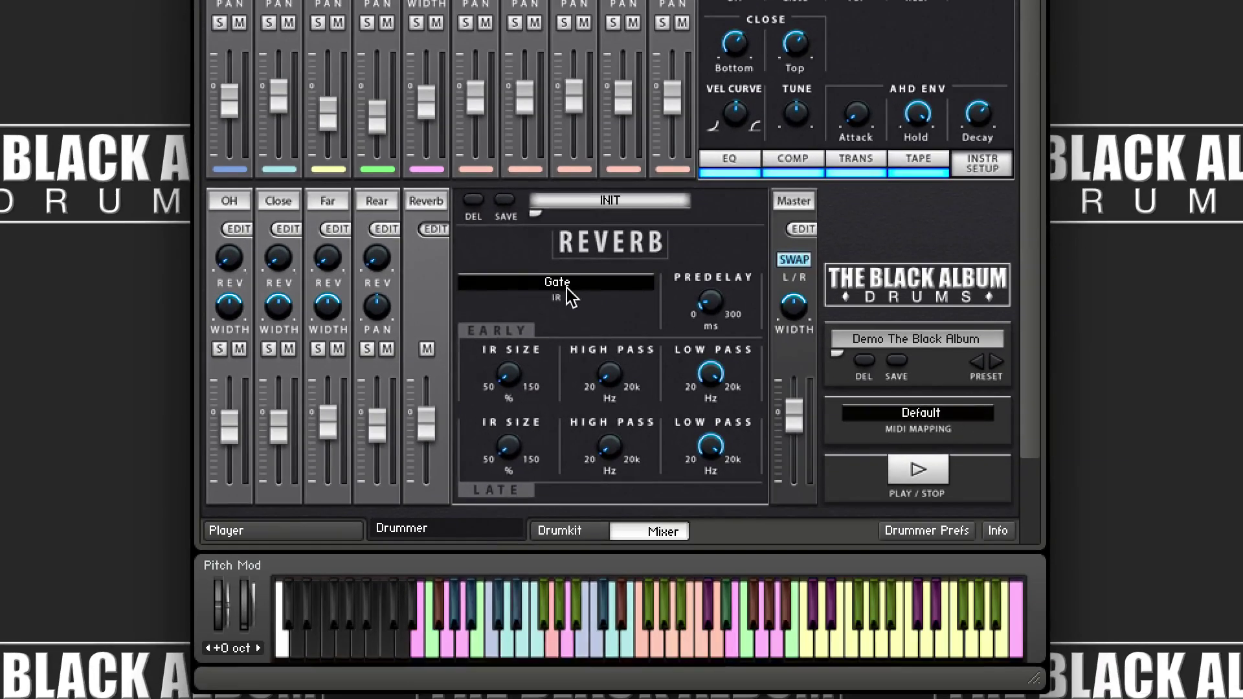
left_click(544, 233)
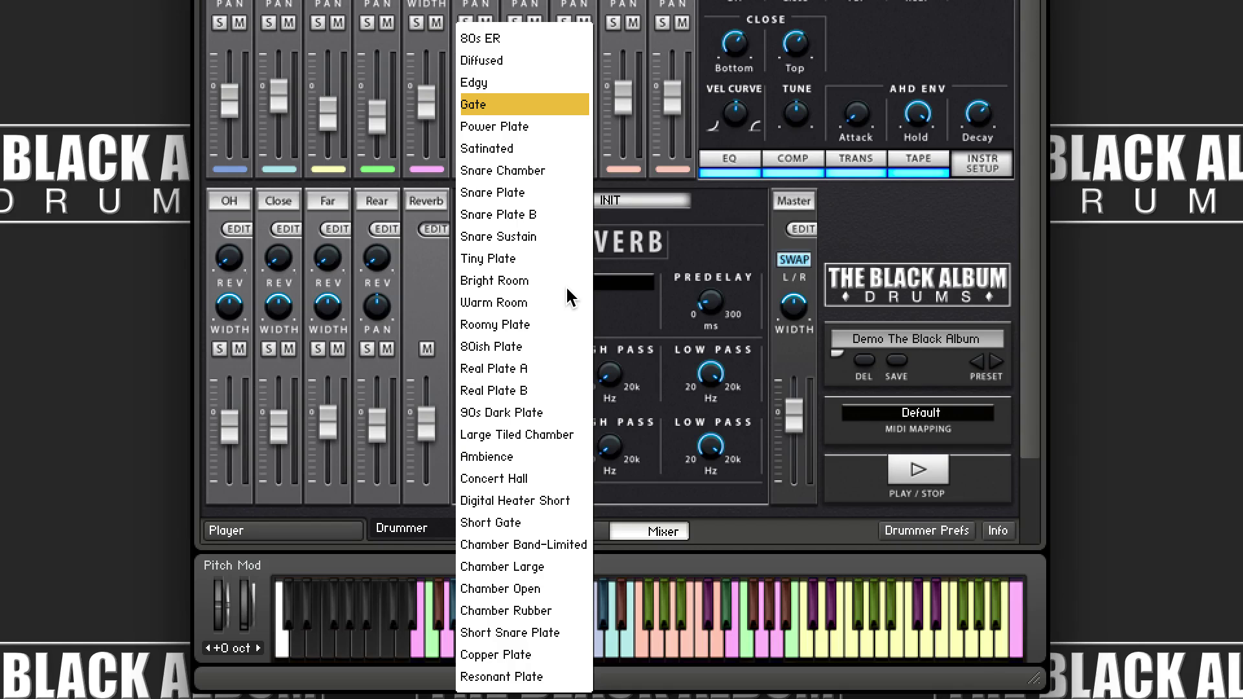
left_click(655, 304)
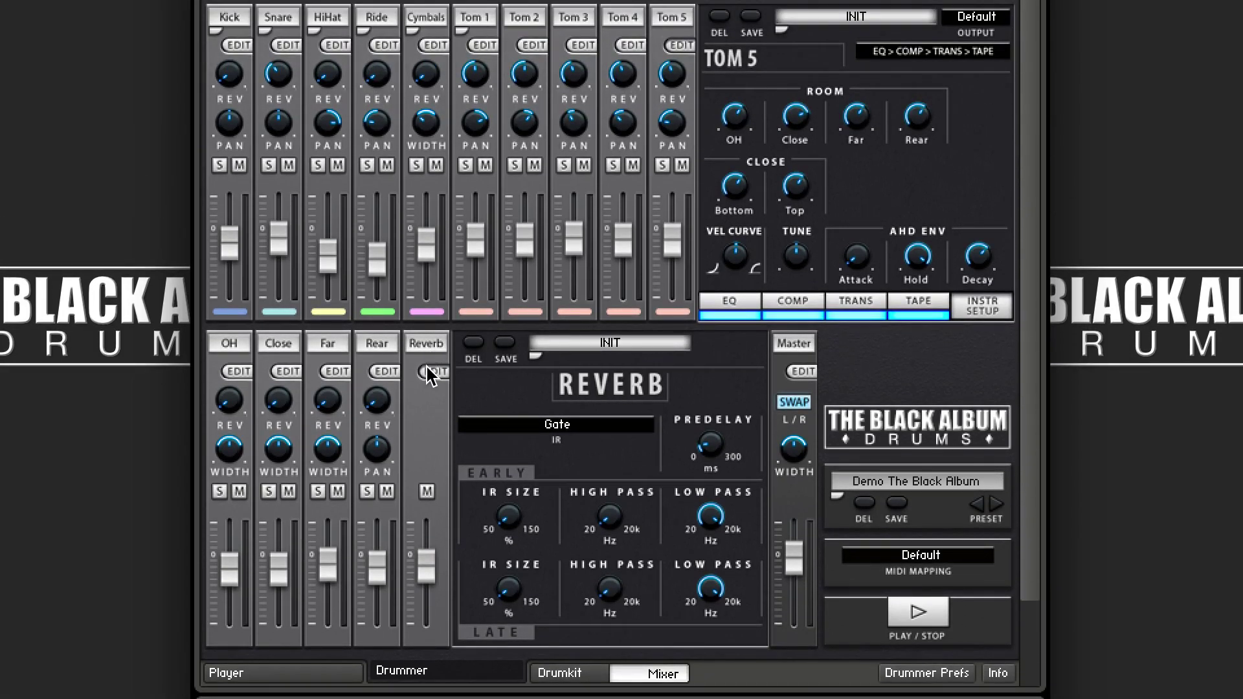
left_click(428, 372)
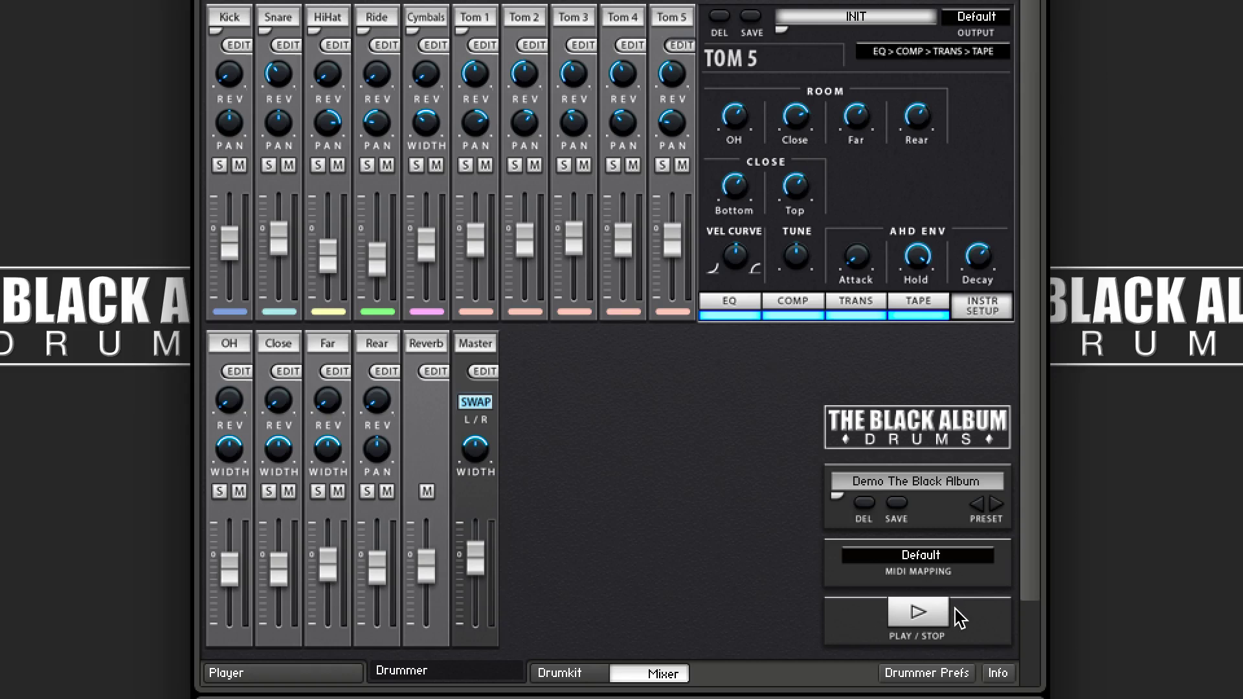
Look over the global preset list, keeping Demo The Black Album, and open the Rear room channel's EQ.
left_click(836, 496)
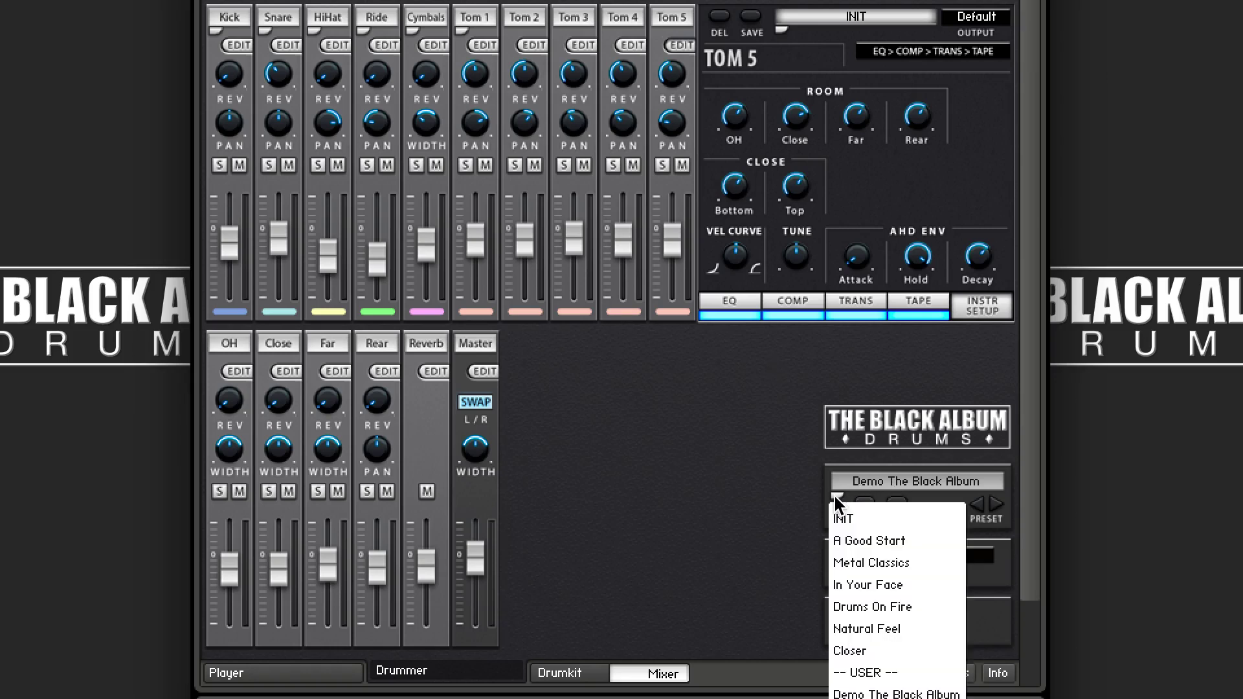
left_click(764, 499)
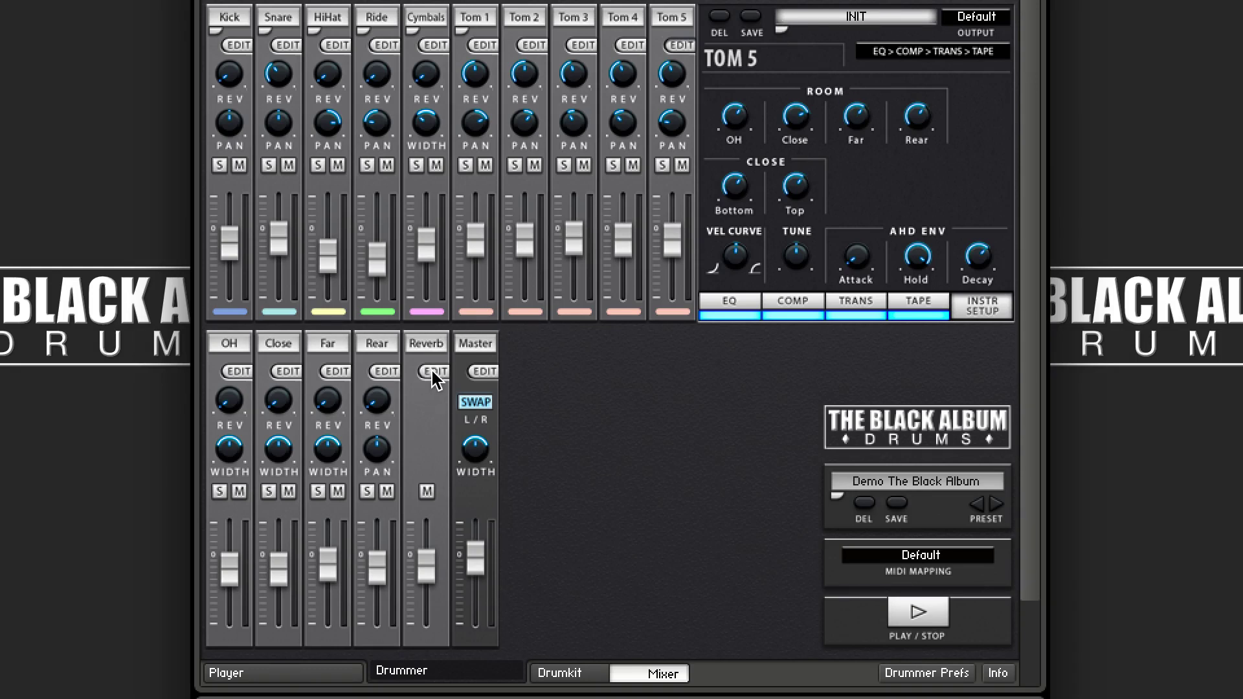
left_click(385, 372)
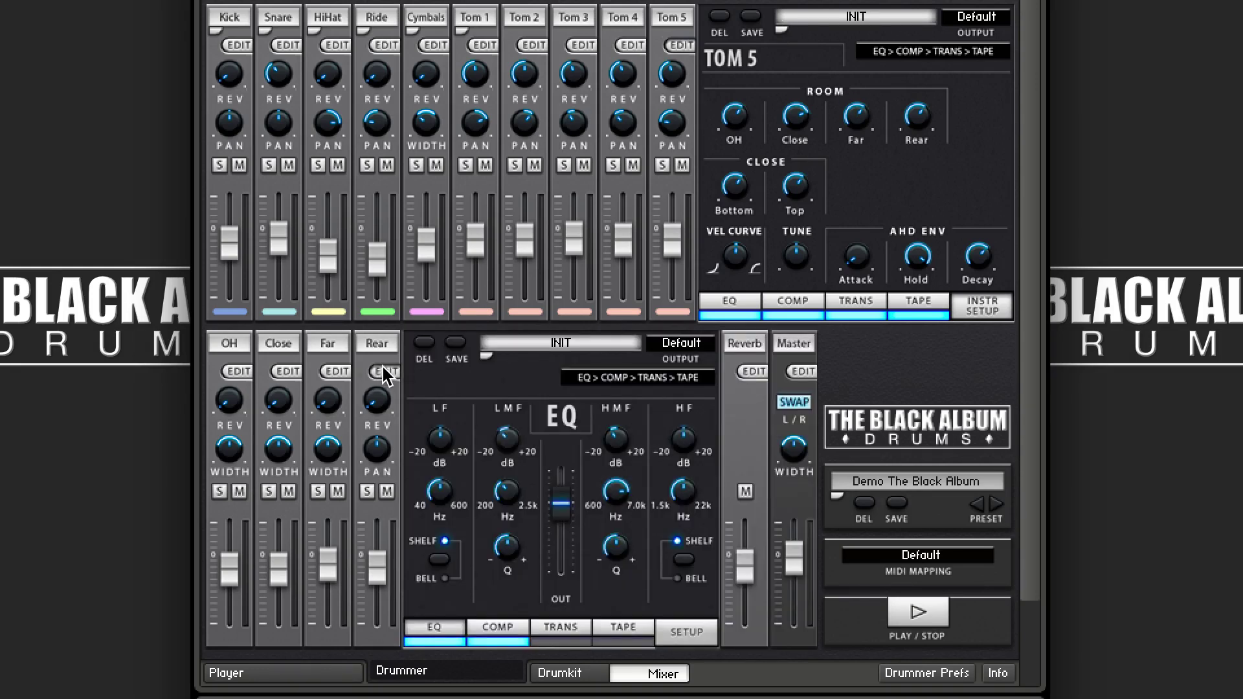